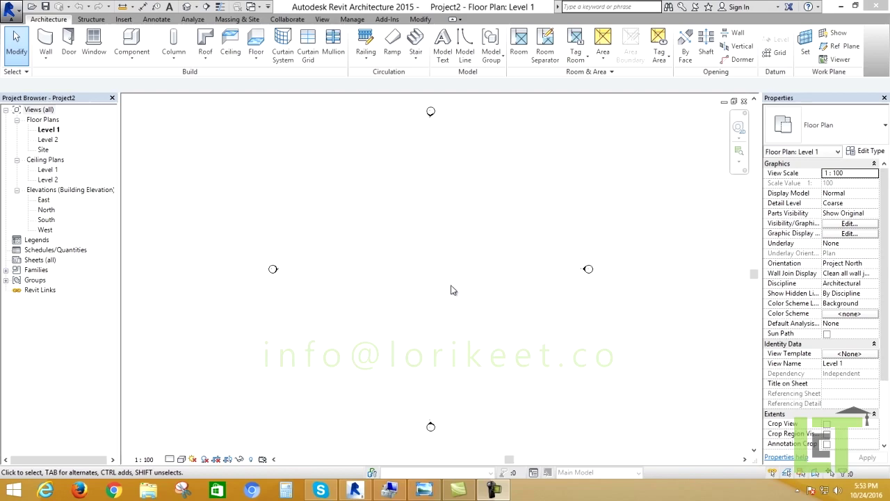
Check the twisted-tower reference image, then start an In-Place Mass, dismissing the Show Mass notice.
click(425, 491)
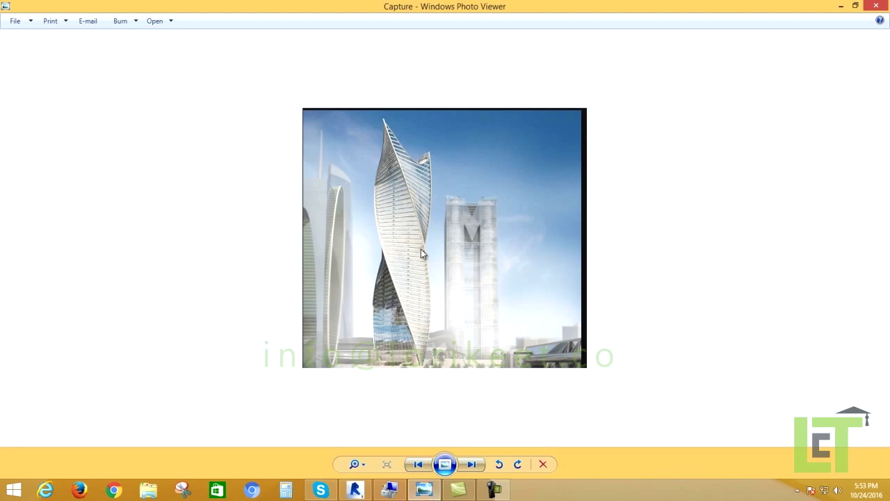
click(840, 7)
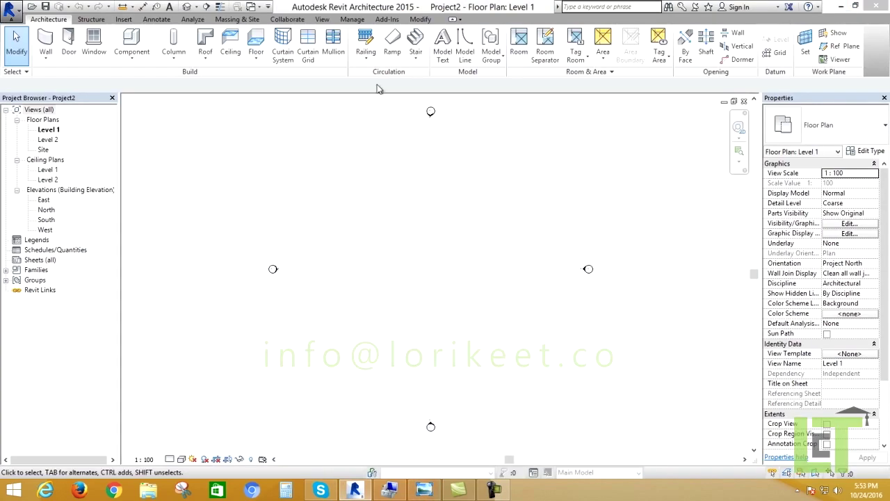
click(240, 19)
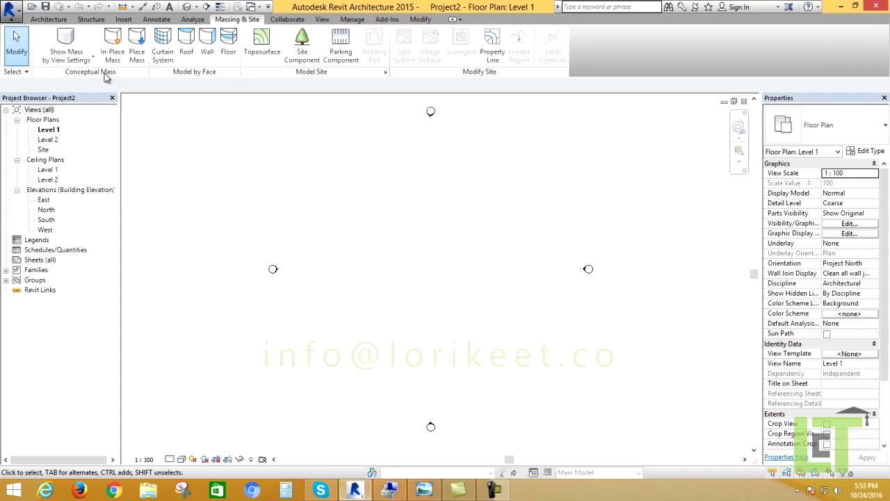
click(117, 50)
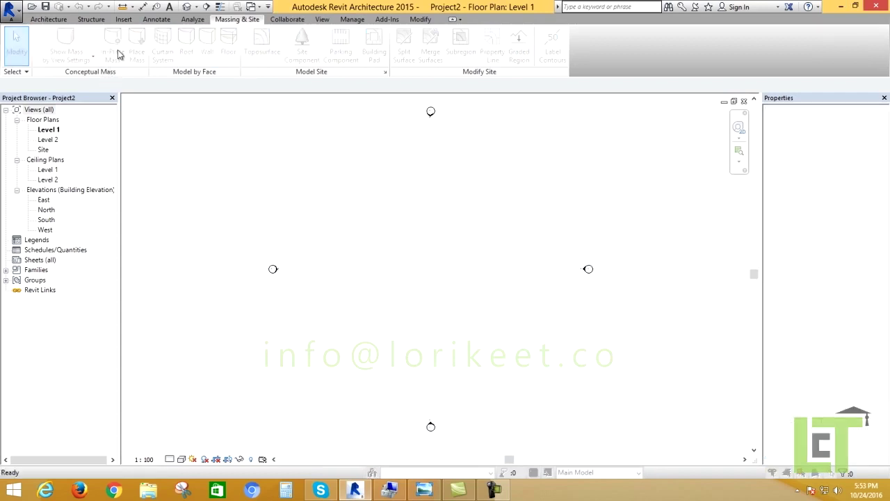
drag(393, 155, 374, 155)
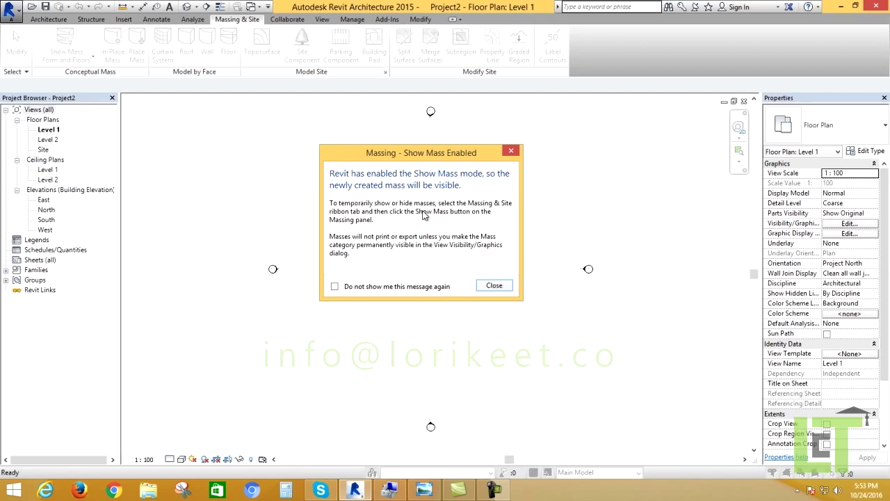
click(493, 288)
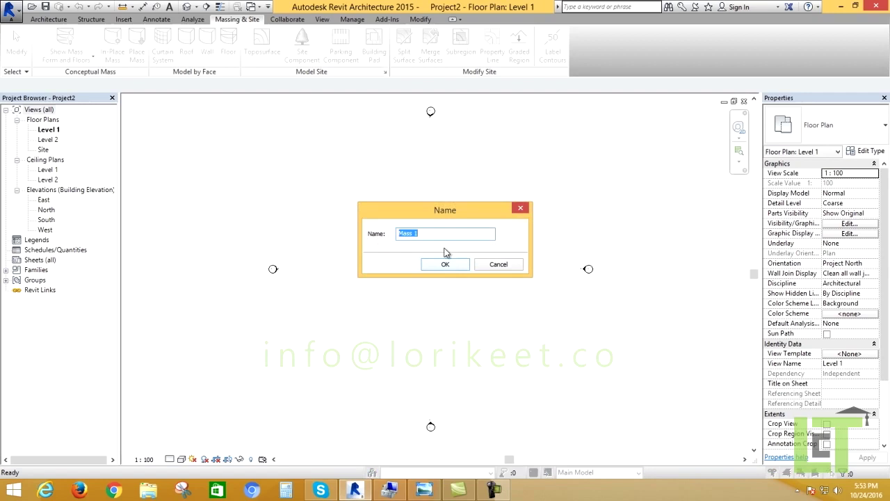
Accept the name Mass 1 and start Model Line, discarding a stray first line.
click(448, 266)
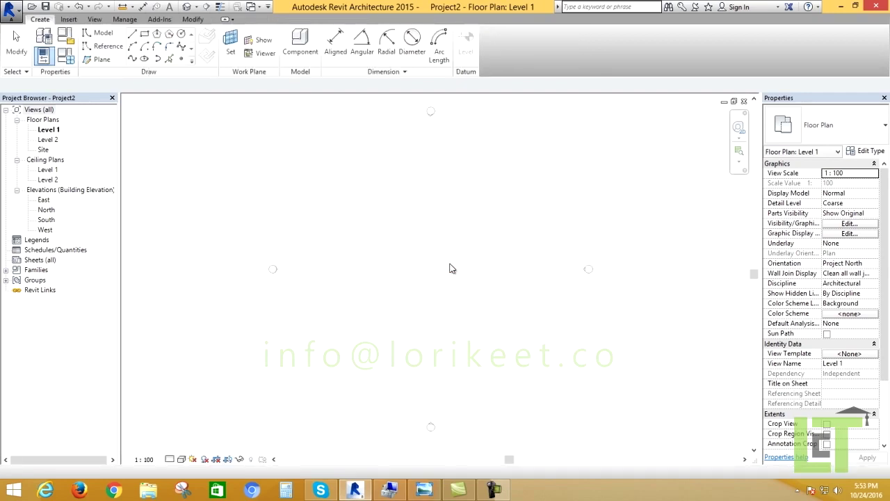
scroll(457, 271, up, 2)
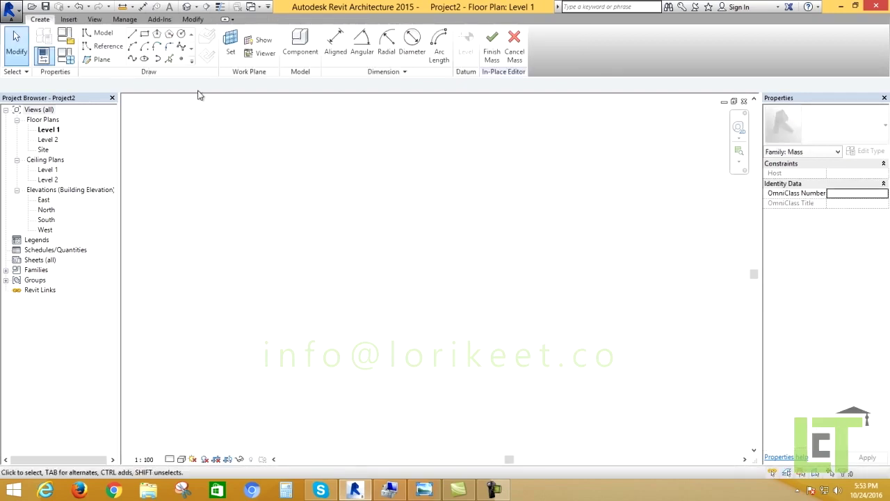
click(133, 35)
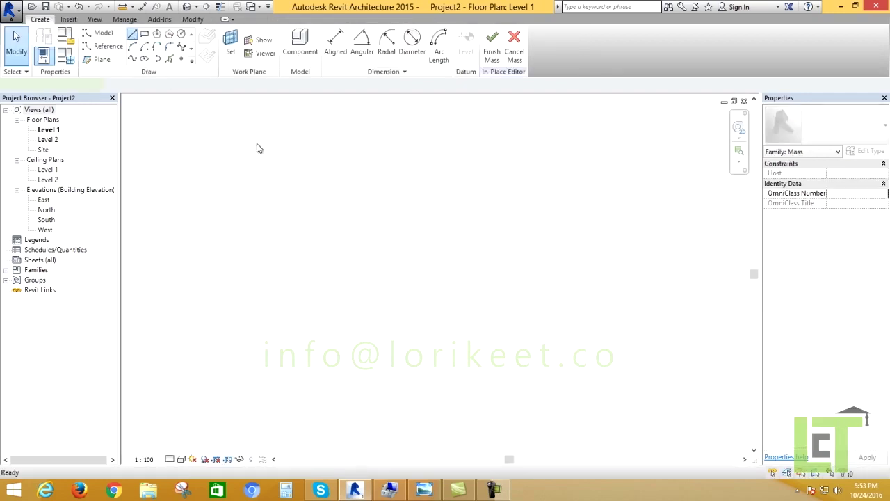
click(260, 181)
scroll(410, 183, down, 3)
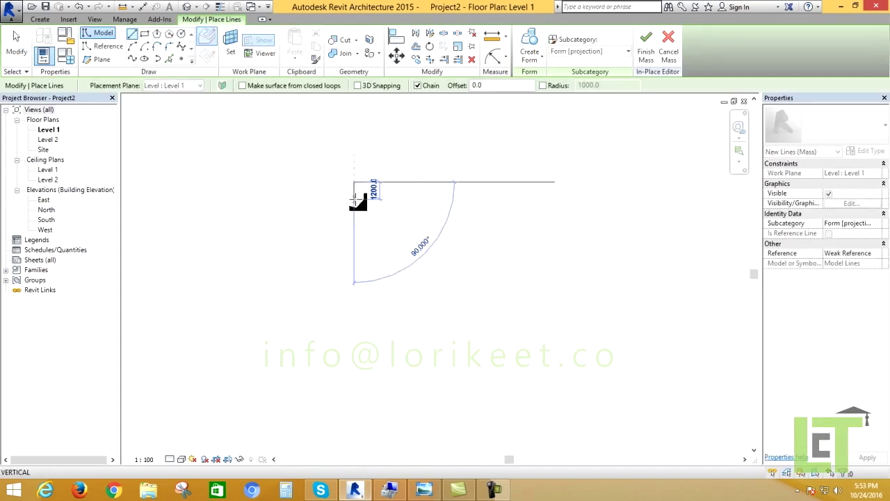
right_click(306, 167)
click(335, 173)
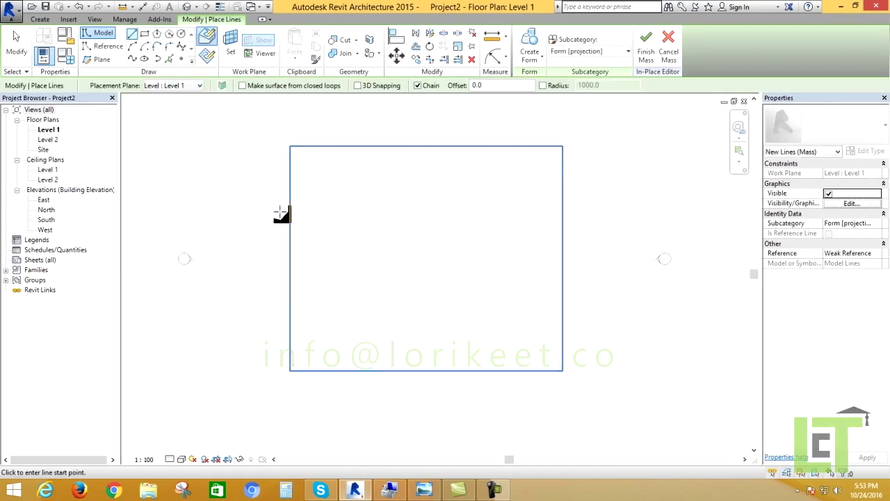
Draw the cross outline's left-arm top edge, the top arm and the right arm's end.
click(281, 210)
click(380, 211)
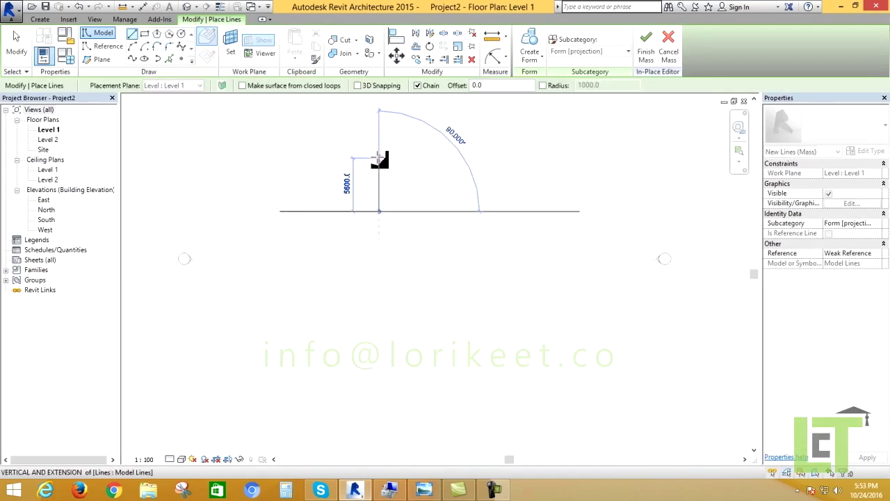
click(379, 126)
click(504, 126)
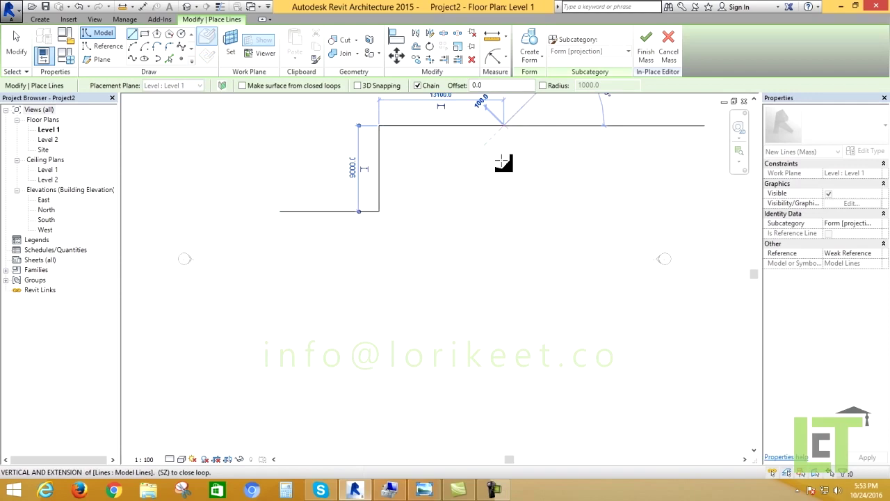
click(504, 211)
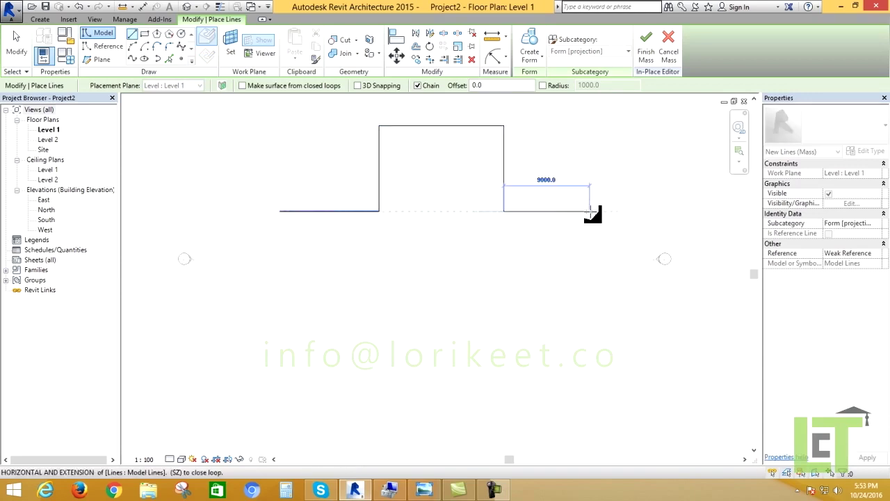
click(590, 211)
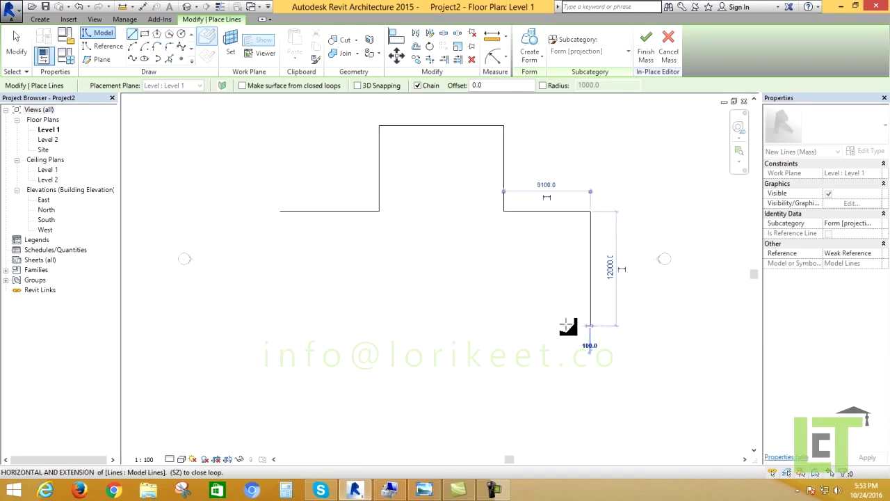
click(566, 326)
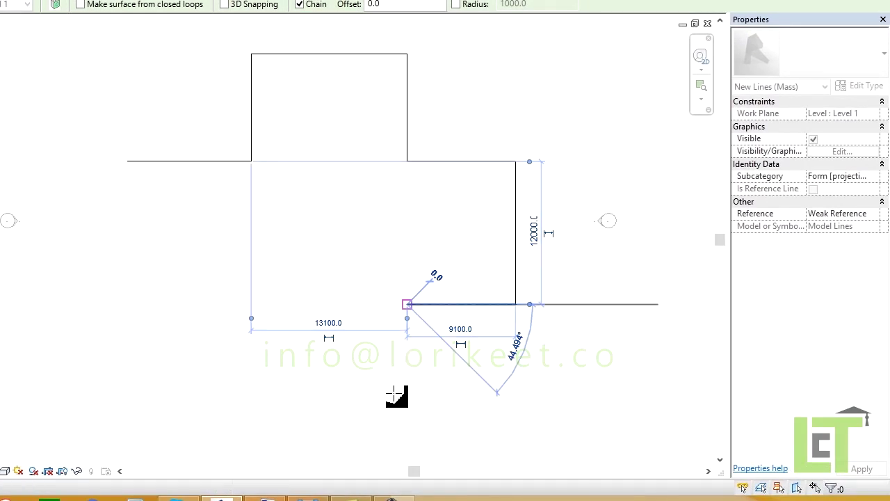
Complete the bottom and left arms, closing the twelve-segment cross outline, and end the sketch.
click(407, 304)
click(406, 417)
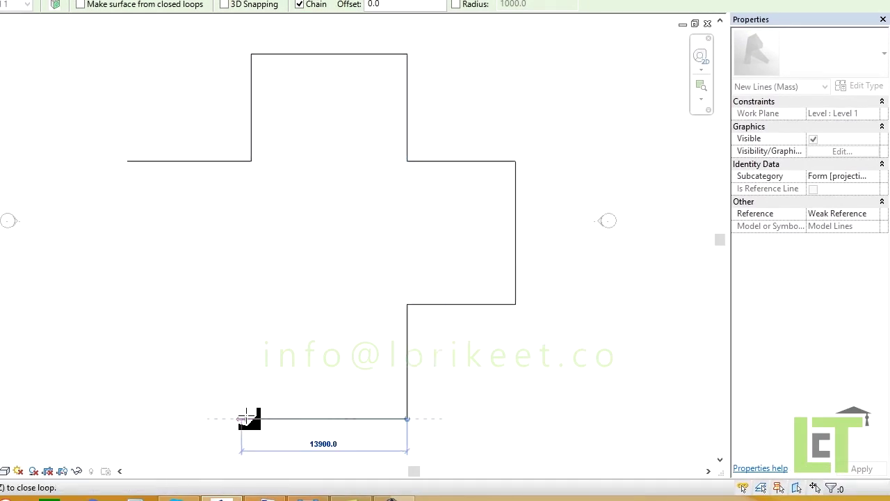
click(251, 418)
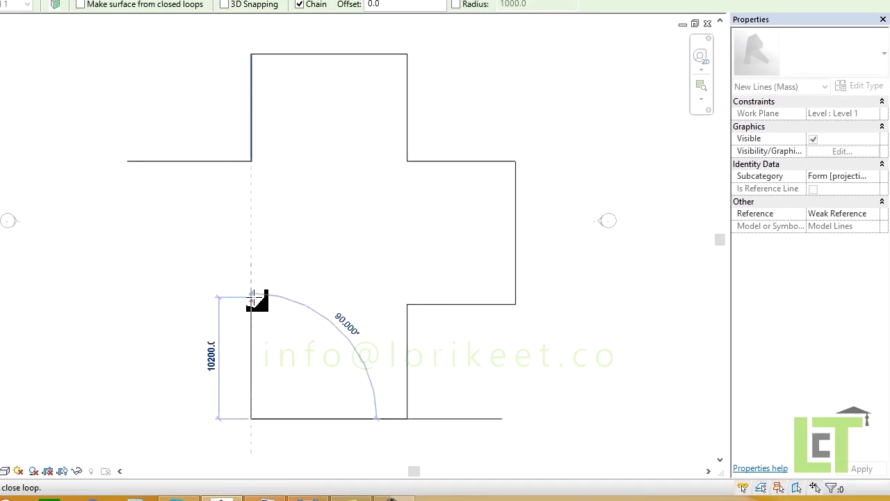
click(251, 303)
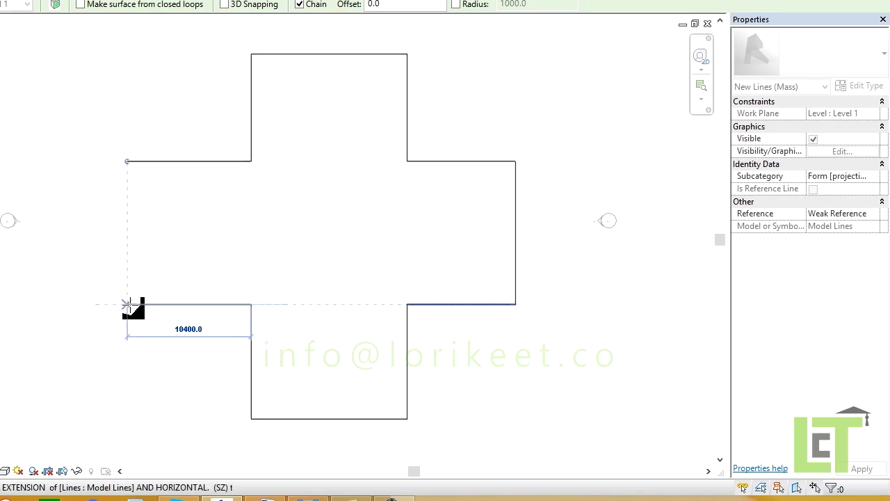
click(127, 304)
click(127, 160)
right_click(161, 119)
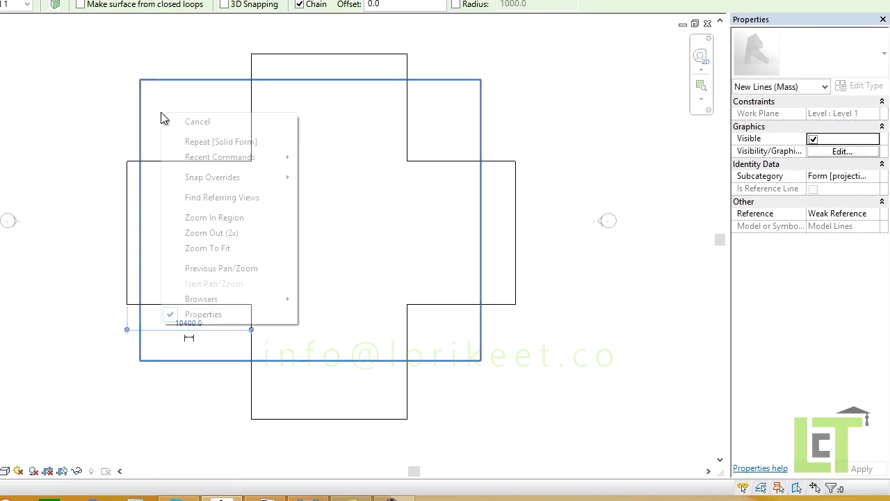
click(197, 121)
right_click(188, 123)
Select the cross outline and extrude it into a solid form.
click(208, 130)
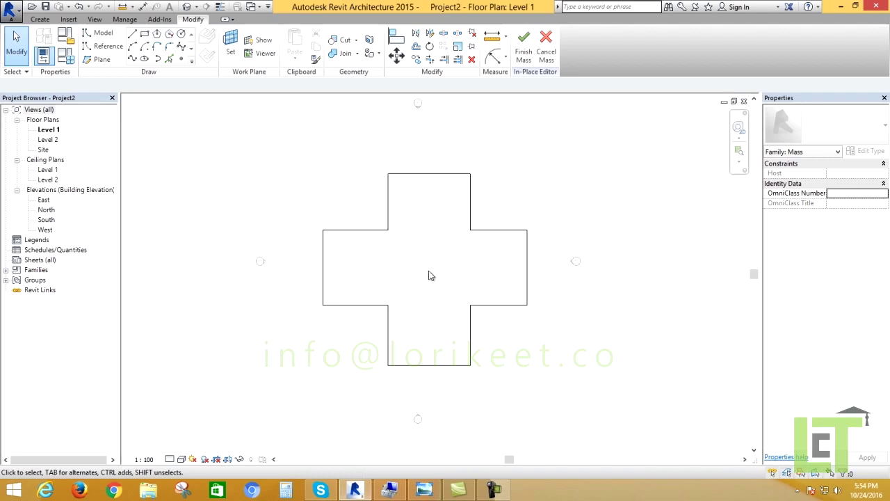
click(449, 236)
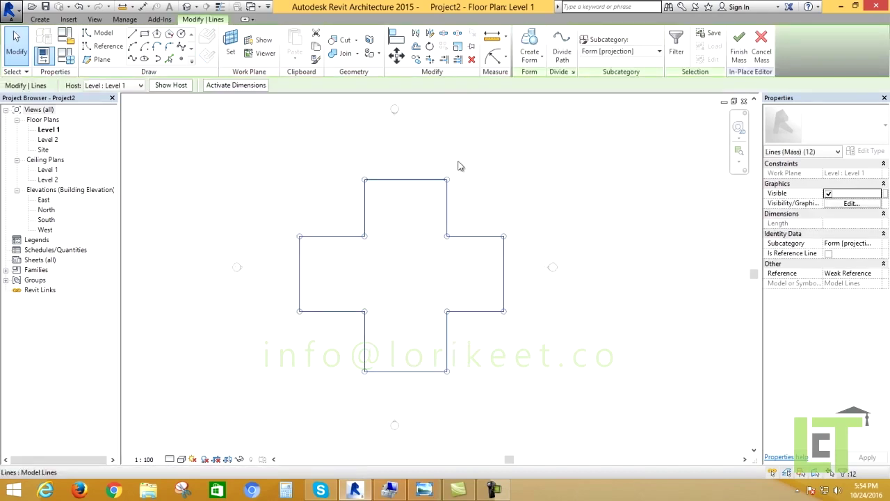
click(532, 55)
click(537, 81)
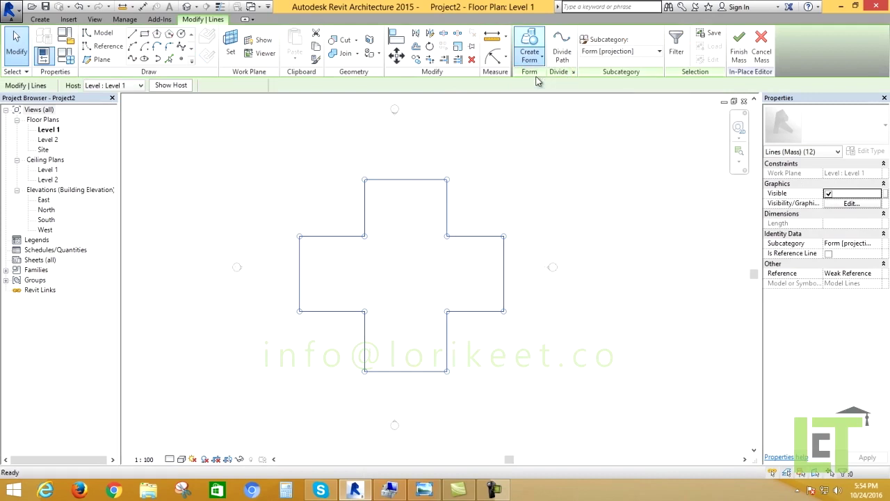
Show the cross mass shaded in the default 3D view and orbit it.
click(186, 7)
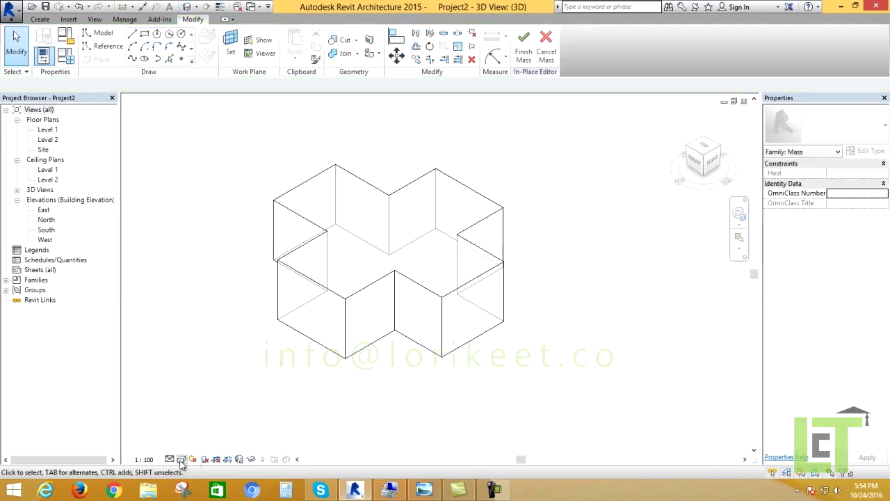
click(181, 459)
click(201, 424)
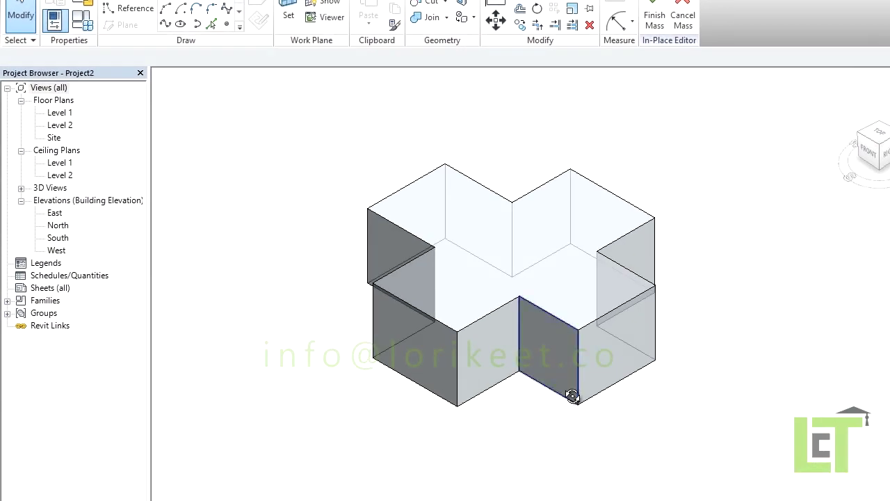
shift+middle_drag(571, 394, 503, 376)
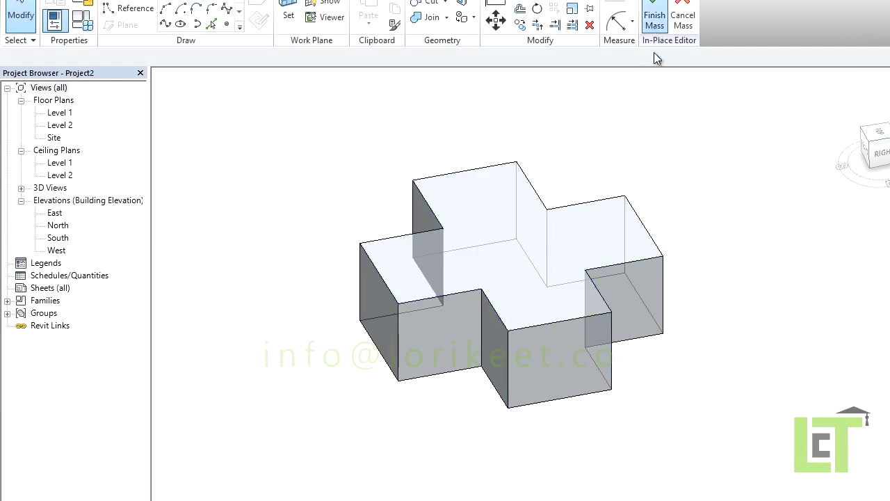
In the South elevation, start the Level tool with a 4000 offset.
double_click(57, 239)
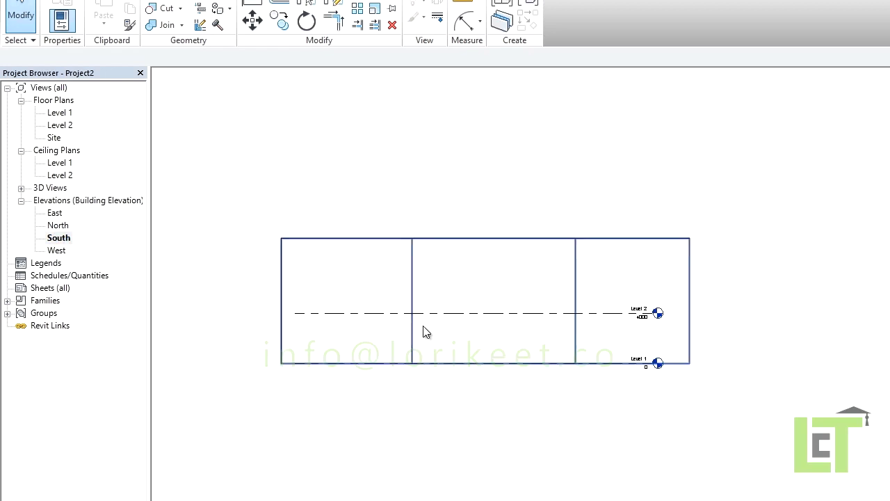
key(l)
key(l)
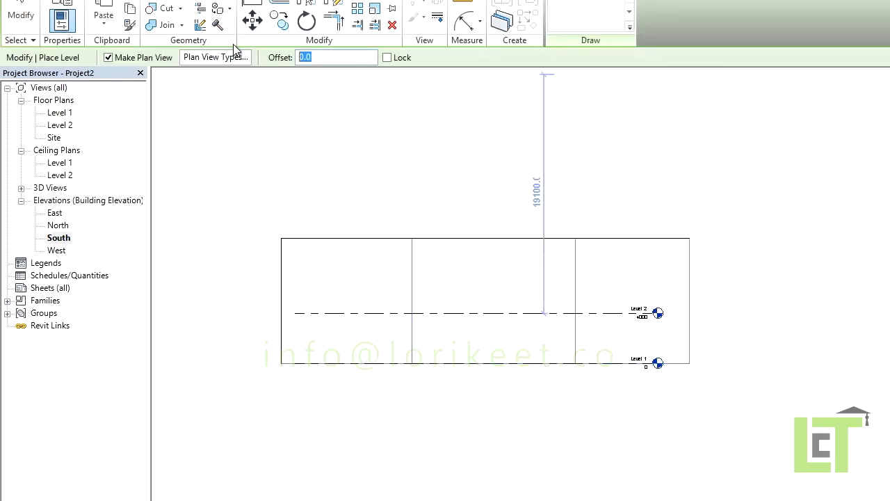
text(4)
text(000)
key(Return)
Place Levels 3 through 9 stacked above Level 2.
click(476, 312)
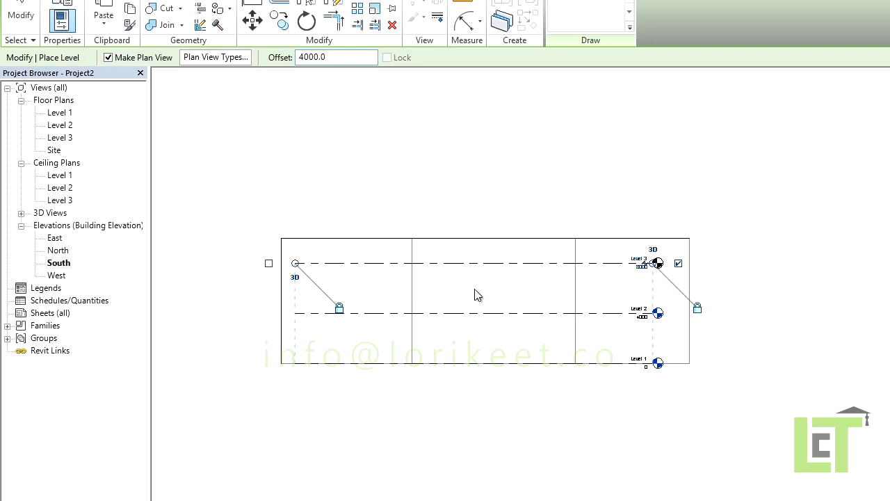
click(475, 260)
click(482, 214)
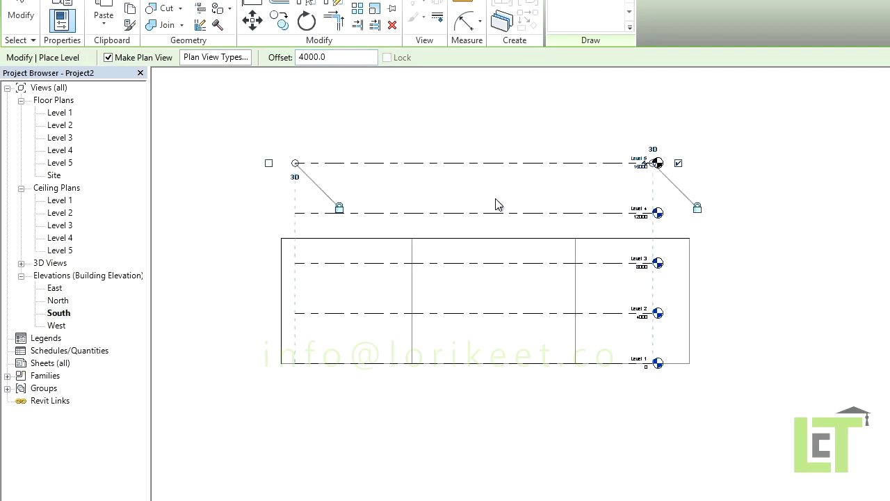
click(410, 297)
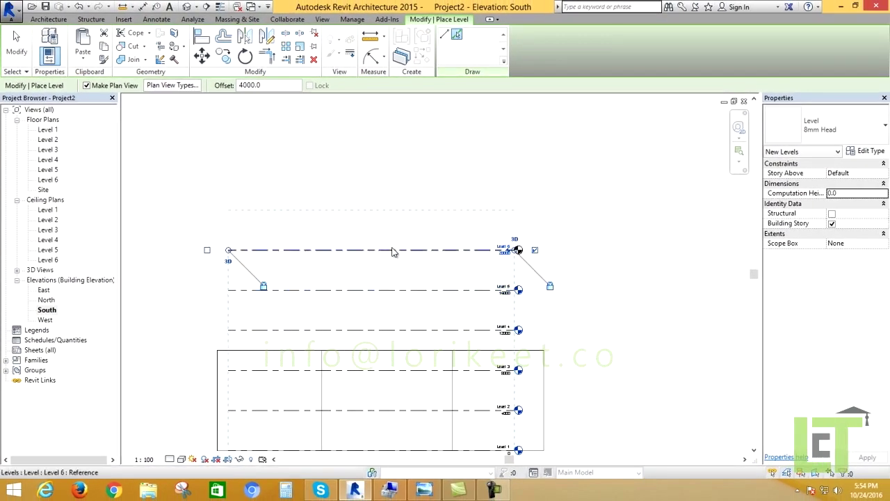
click(389, 249)
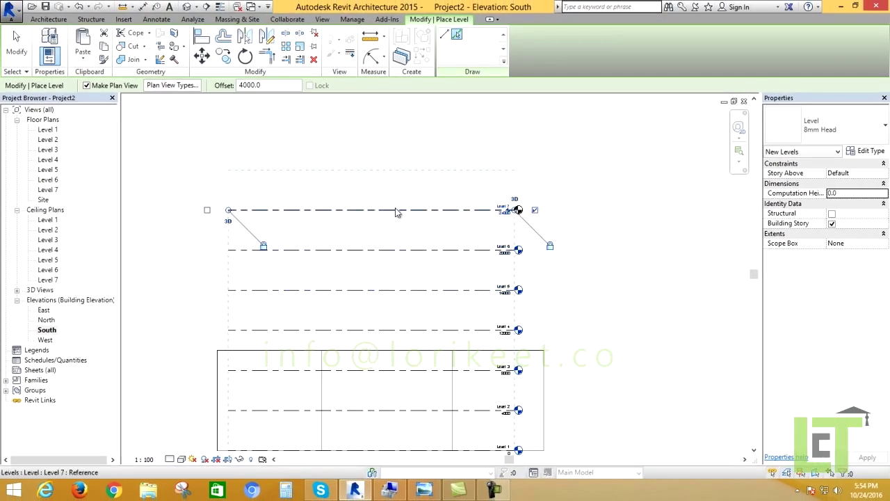
click(396, 213)
click(390, 170)
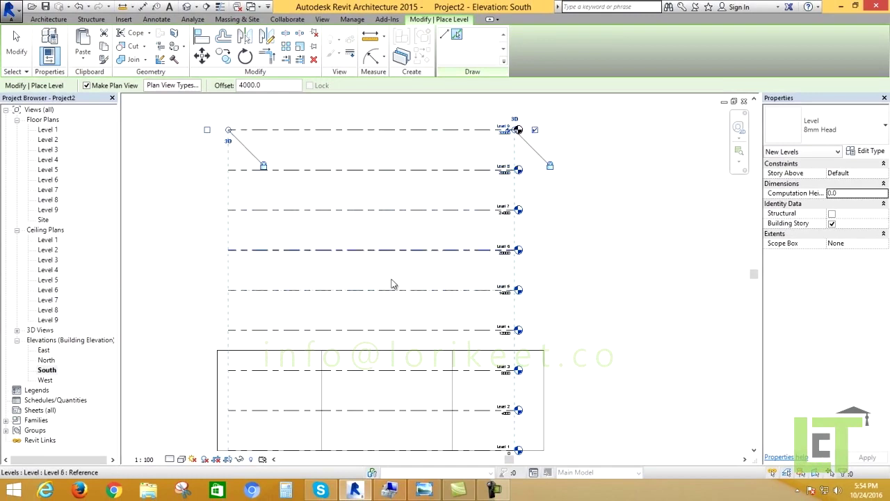
Place Levels 10 through 15 and stop placing levels.
click(413, 246)
click(410, 223)
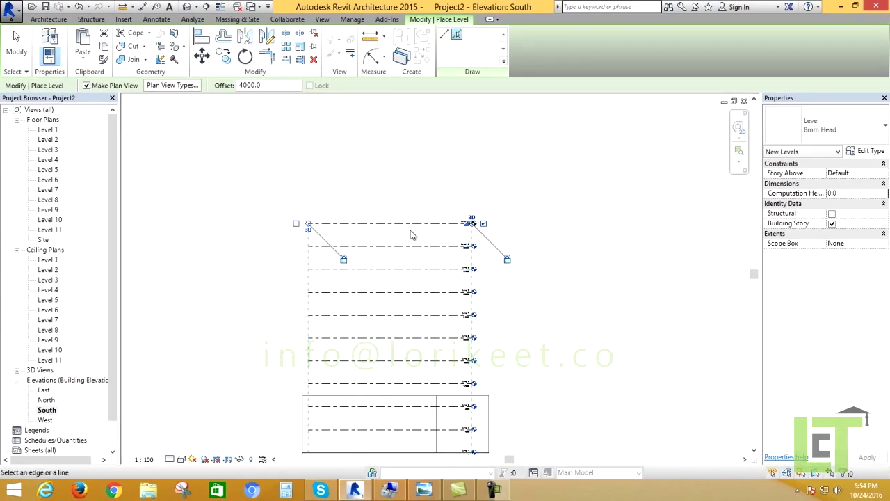
click(410, 201)
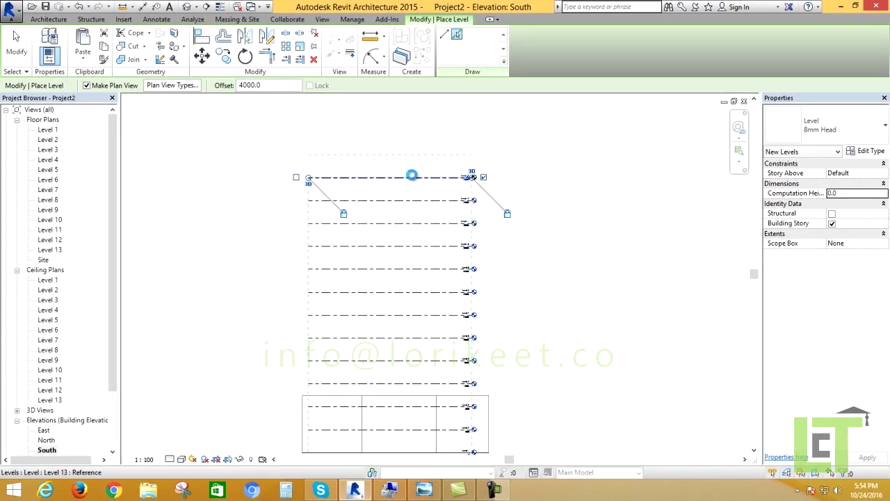
click(411, 176)
click(416, 154)
right_click(529, 219)
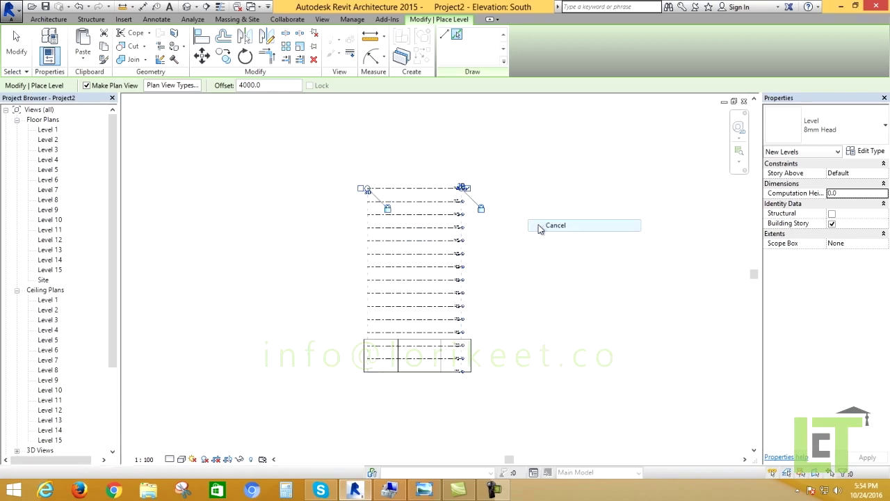
click(546, 217)
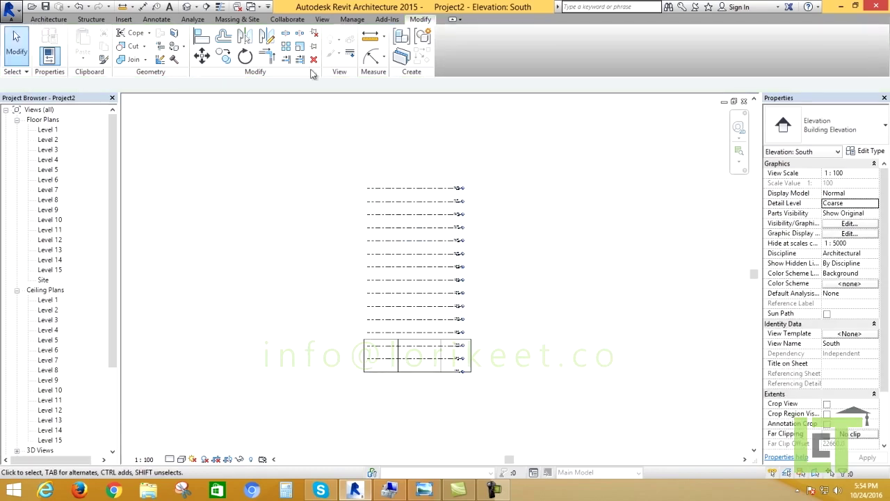
Drag the cross mass's top up to Level 15 in the South elevation.
click(417, 344)
mouse_move(420, 326)
mouse_down()
mouse_move(418, 192)
mouse_move(413, 201)
mouse_up()
scroll(413, 201, up, 2)
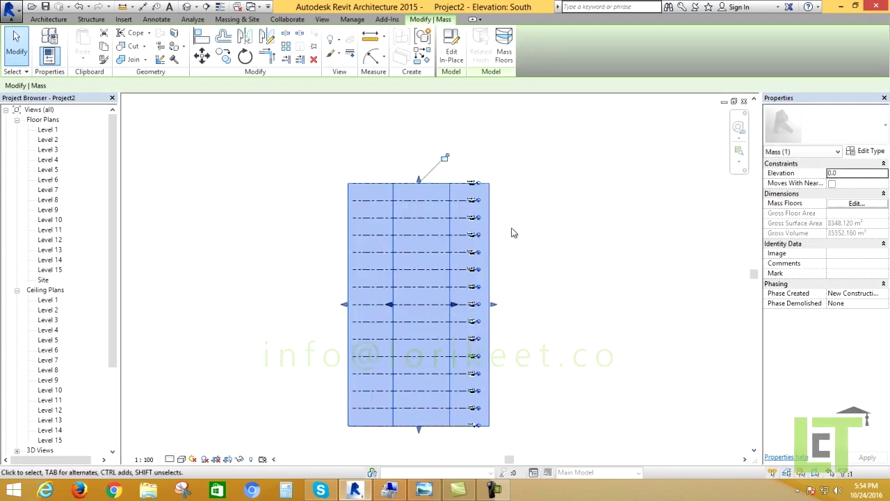
scroll(412, 180, up, 2)
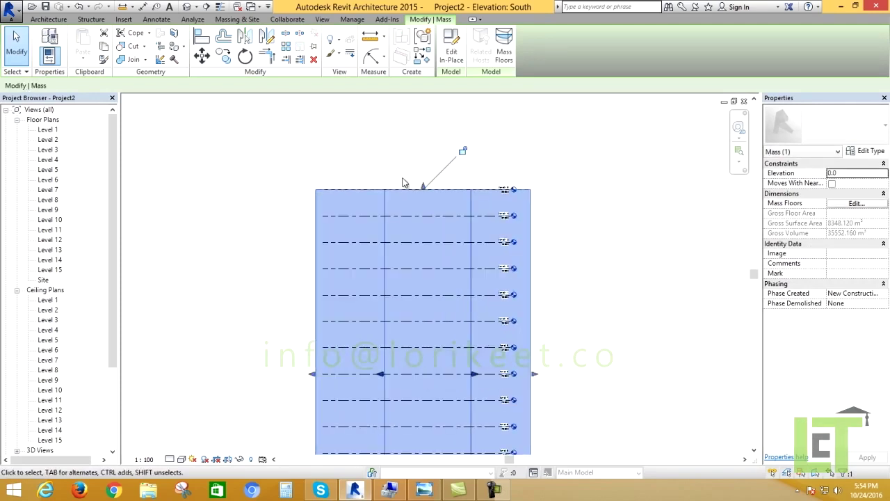
click(402, 183)
scroll(313, 191, down, 1)
scroll(313, 191, down, 1)
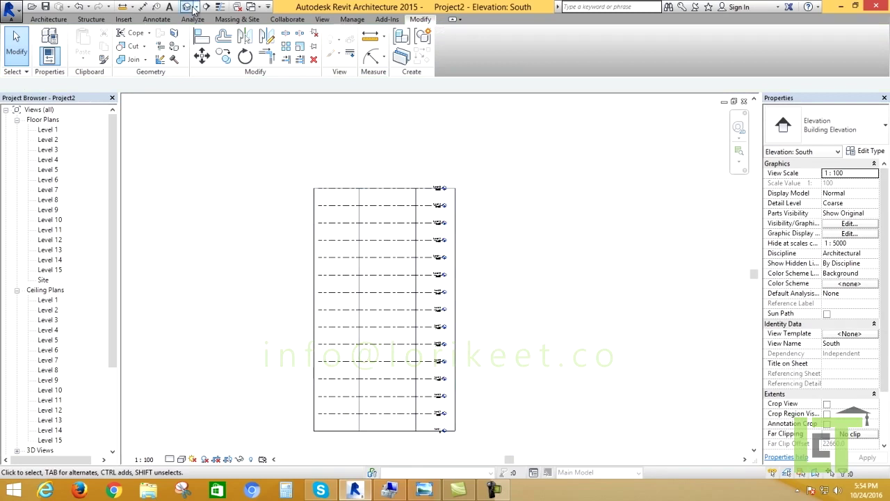
View the tower in 3D, orbit to its front, and select the mass.
click(188, 7)
scroll(438, 348, down, 1)
scroll(417, 365, down, 3)
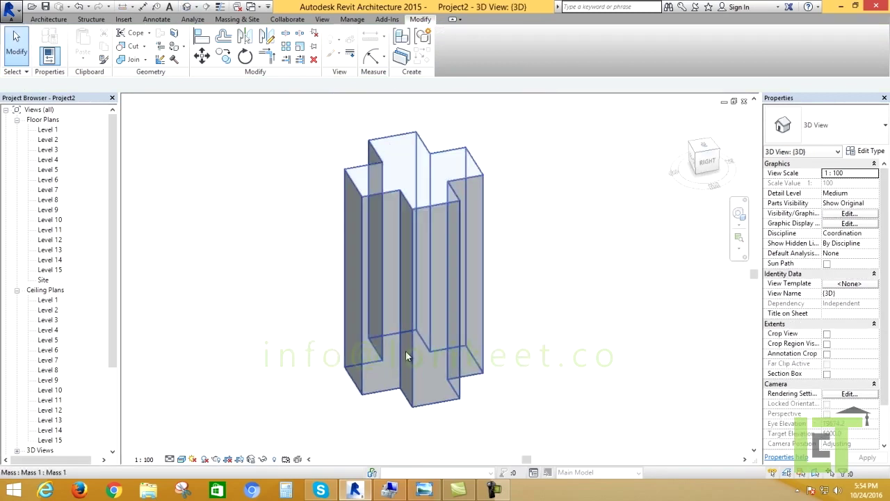
mouse_move(373, 348)
shift+middle_down()
mouse_move(473, 332)
mouse_move(467, 313)
mouse_move(586, 306)
shift+middle_up()
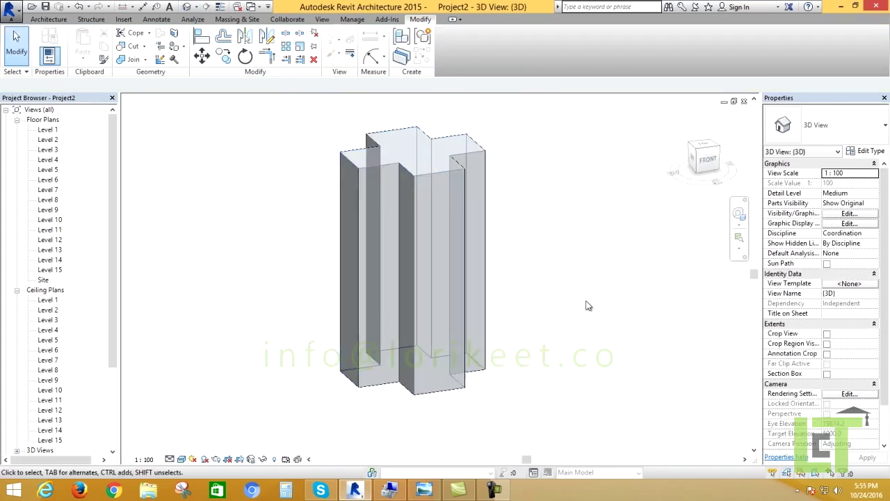
click(466, 290)
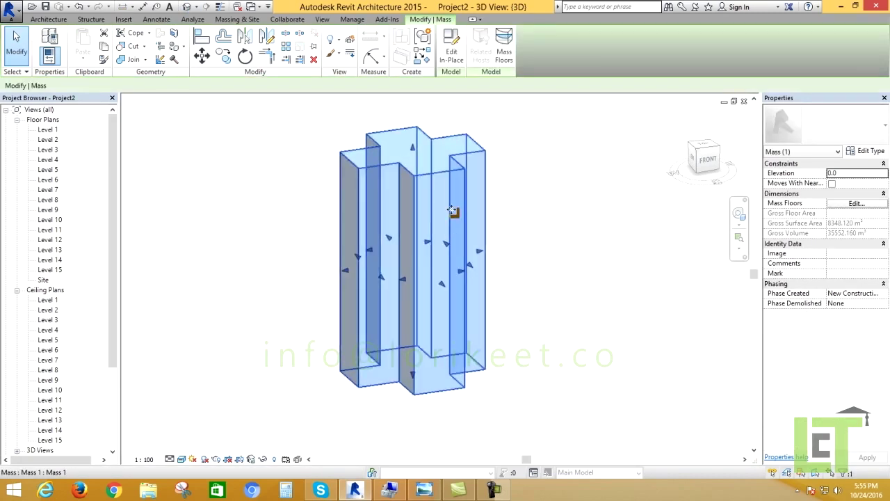
Edit the tower mass in place and add a cross profile at the form's mid-height.
click(452, 55)
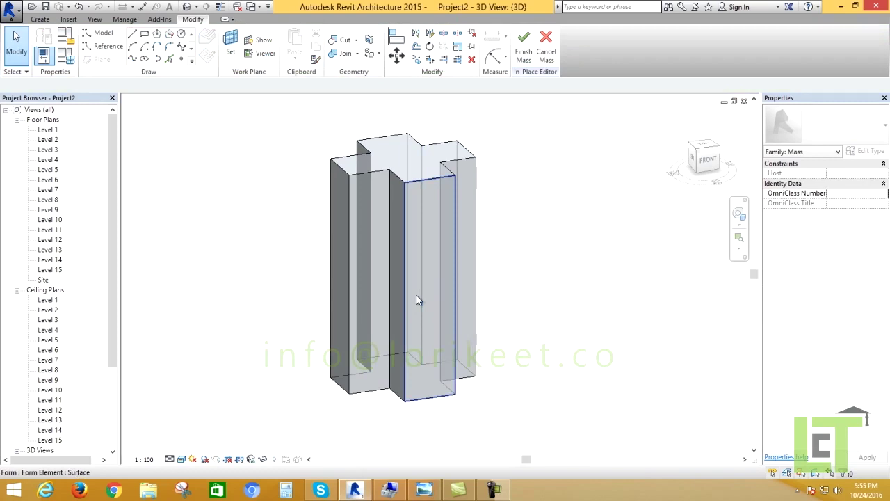
mouse_move(417, 299)
shift+middle_down()
mouse_move(459, 313)
mouse_move(503, 294)
mouse_move(495, 299)
mouse_move(546, 304)
mouse_move(434, 308)
shift+middle_up()
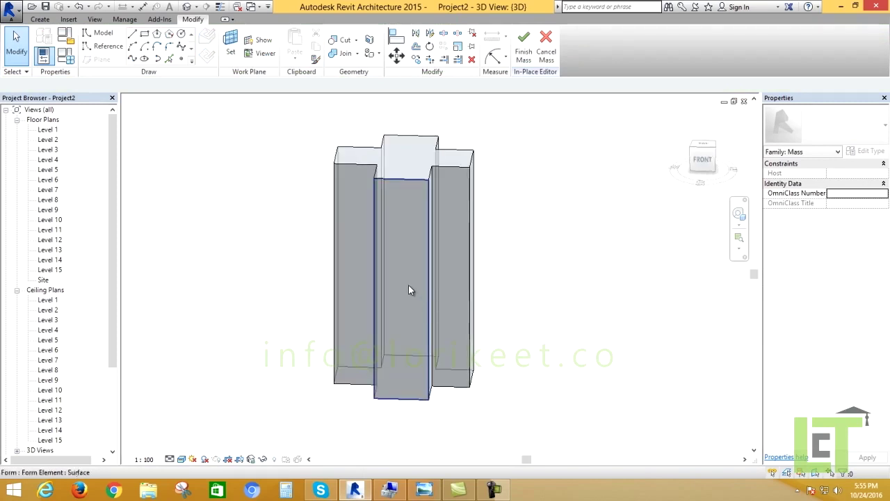
click(406, 287)
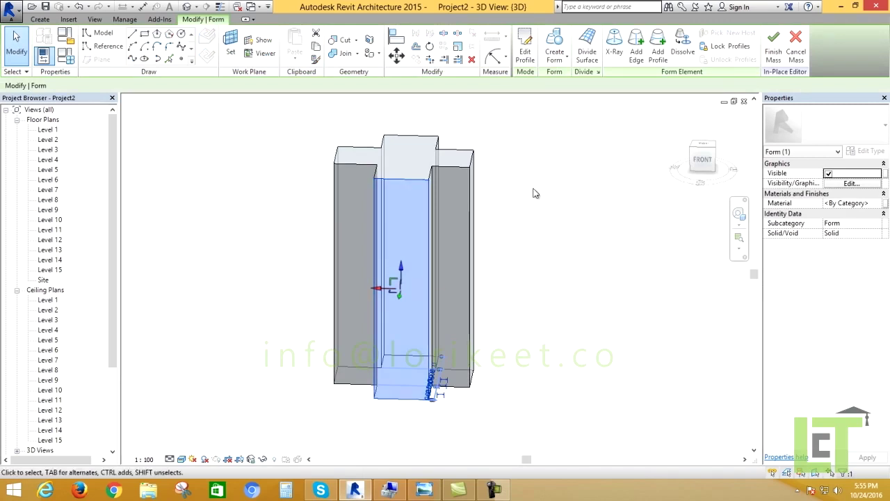
click(658, 45)
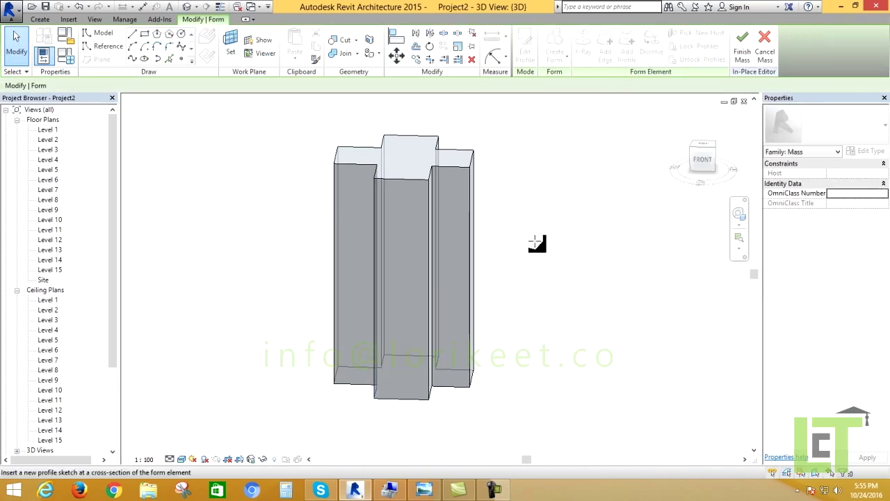
shift+middle_drag(477, 304, 622, 287)
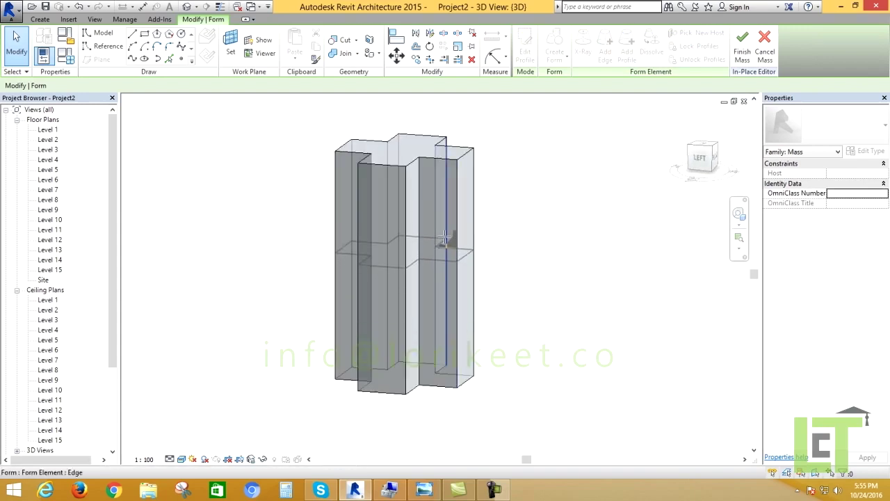
click(444, 232)
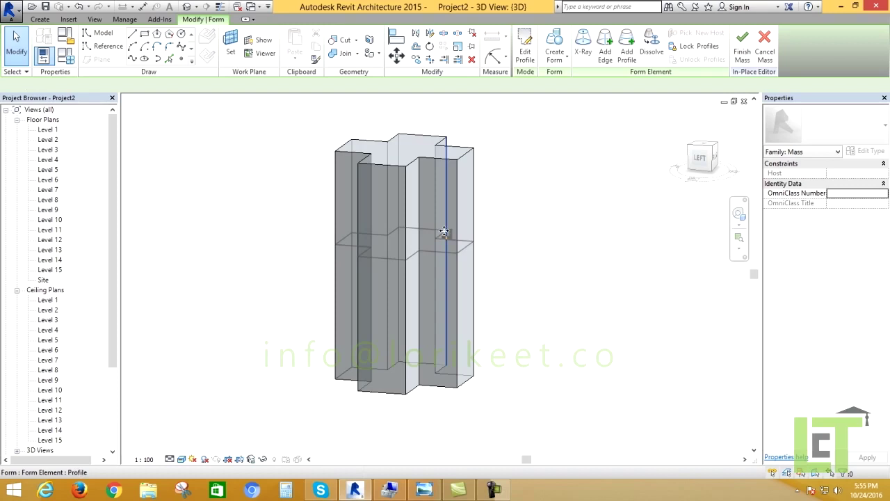
Rotate the mid-height profile with RO so the tower twists.
key(r)
key(o)
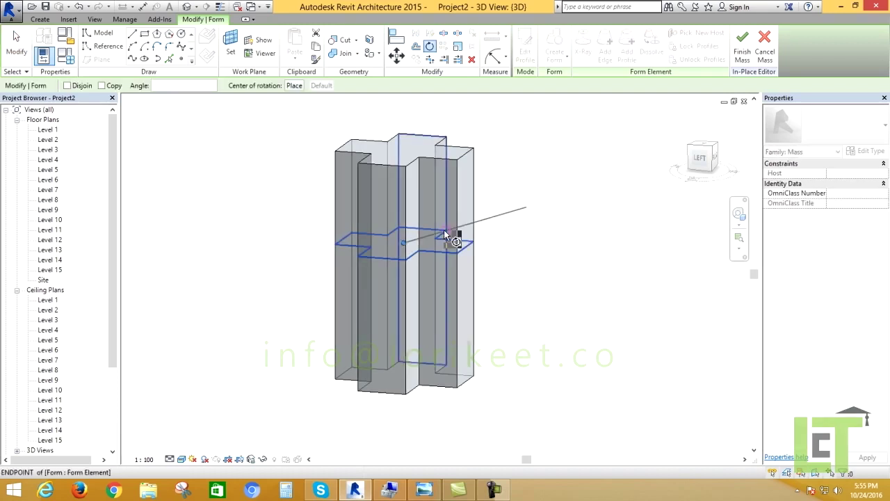
click(447, 236)
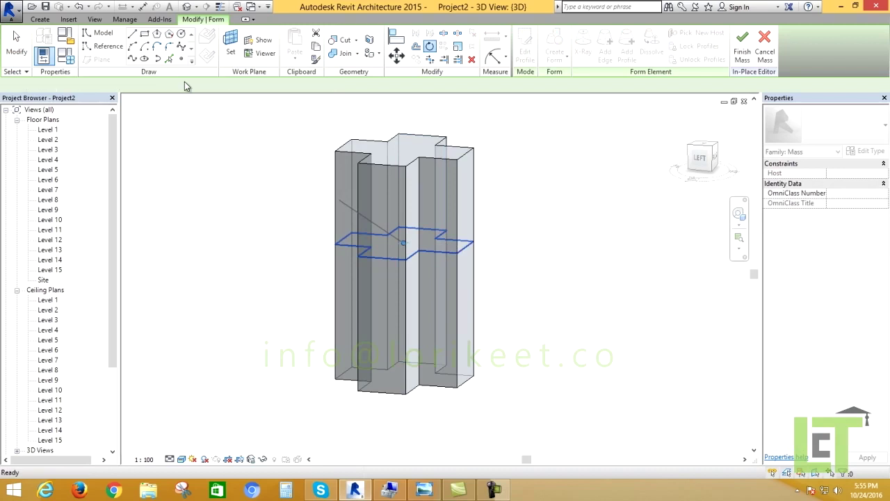
click(559, 337)
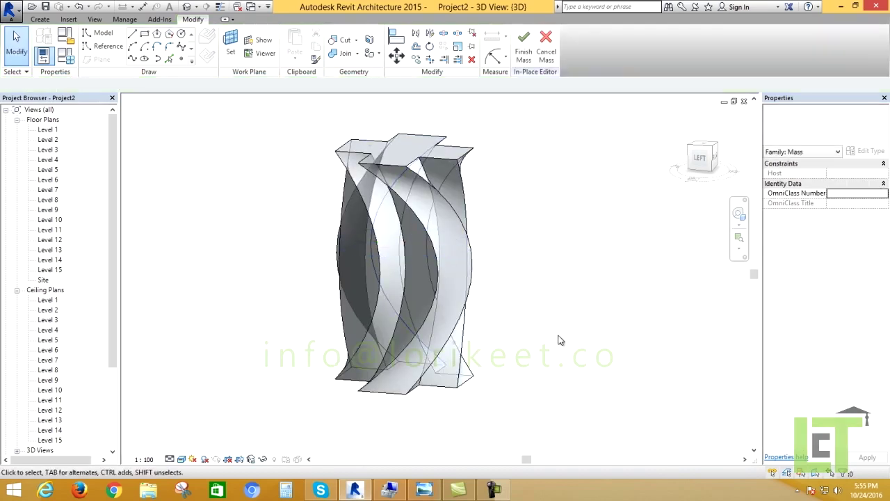
Orbit to inspect the twisted tower, then finish the in-place mass.
mouse_move(558, 321)
shift+middle_down()
mouse_move(417, 324)
mouse_move(322, 373)
mouse_move(520, 356)
mouse_move(624, 369)
mouse_move(463, 363)
mouse_move(622, 376)
mouse_move(536, 348)
mouse_move(441, 361)
mouse_move(602, 355)
mouse_move(515, 334)
shift+middle_up()
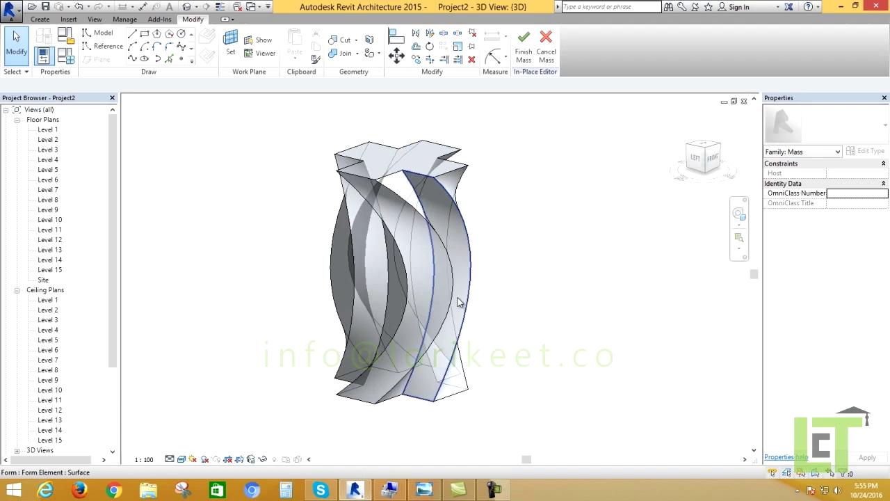
middle_drag(473, 312, 479, 298)
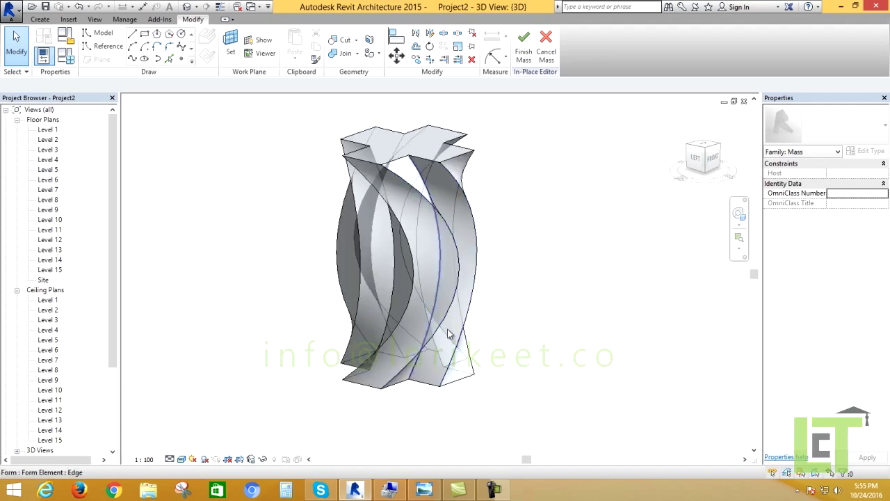
click(523, 56)
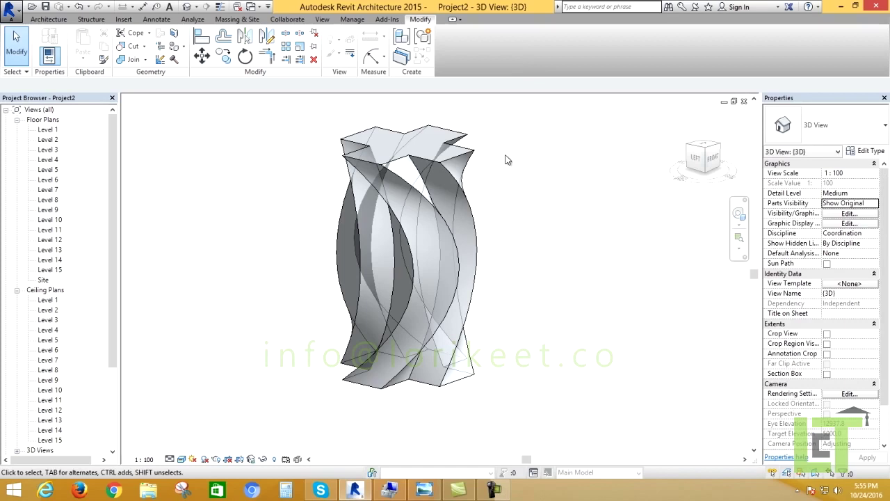
Select the twisted tower and add mass floors at Levels 1 through 14.
click(462, 158)
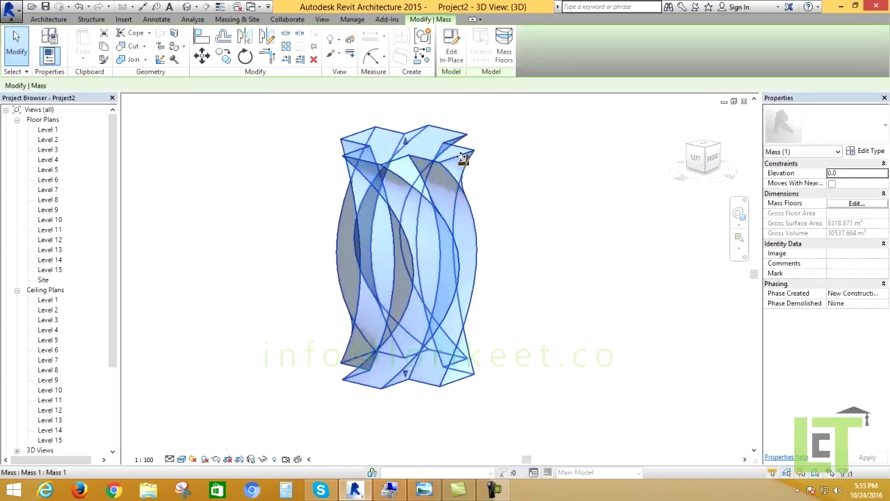
click(504, 48)
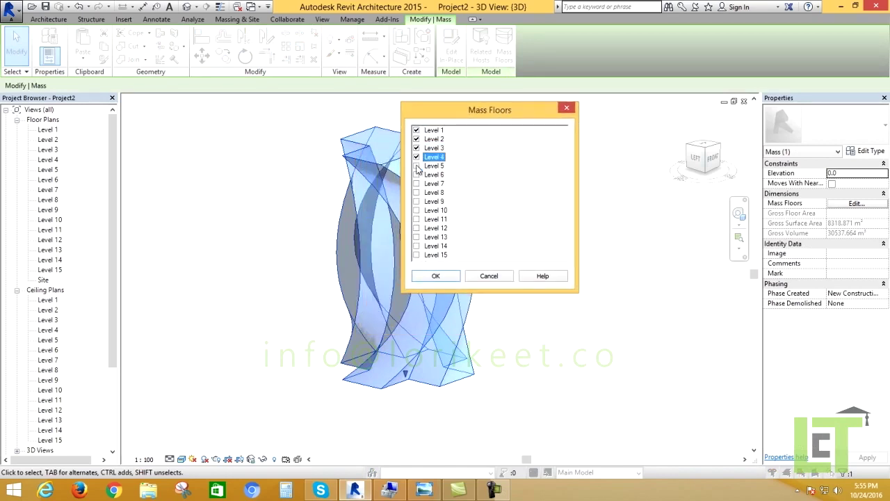
click(416, 192)
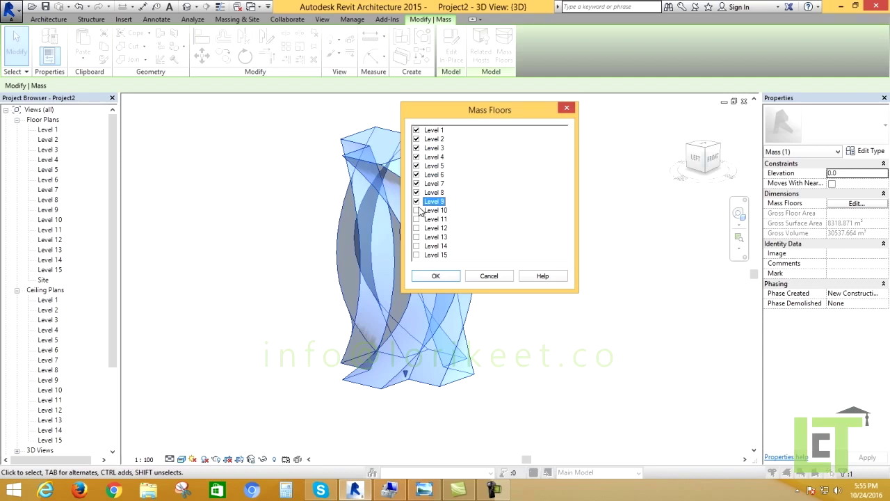
click(416, 210)
click(417, 229)
click(418, 237)
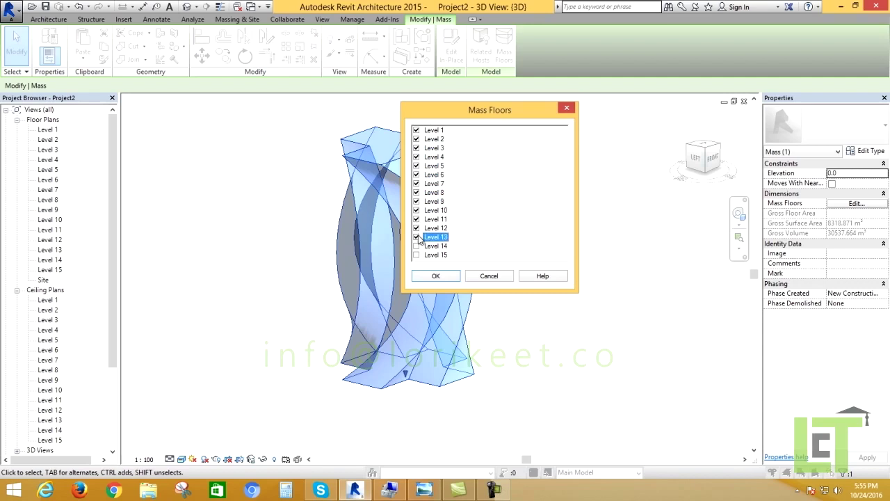
click(438, 276)
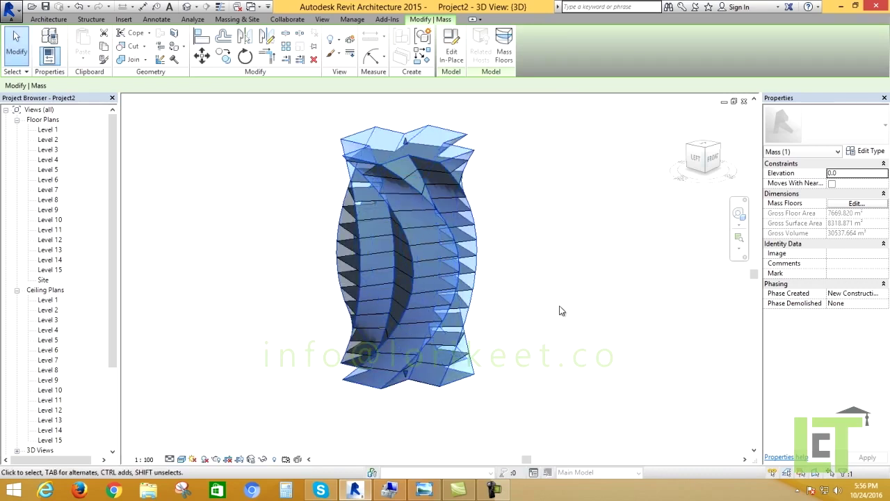
mouse_move(486, 357)
shift+middle_down()
mouse_move(602, 355)
mouse_move(513, 363)
mouse_move(483, 354)
shift+middle_up()
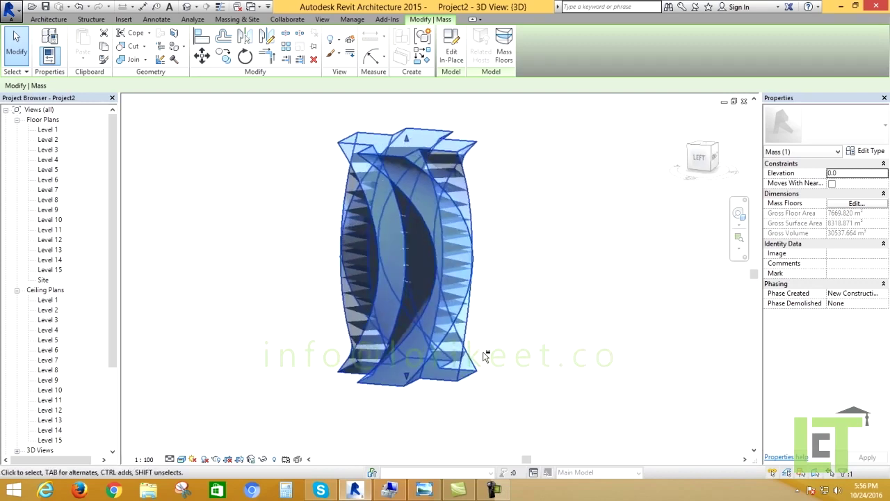
click(543, 350)
shift+middle_drag(478, 388, 618, 372)
scroll(370, 235, up, 2)
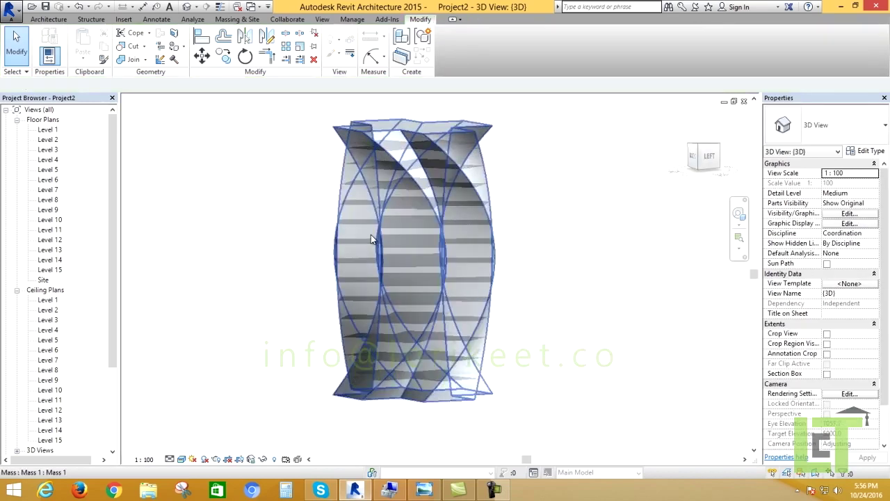
scroll(370, 234, up, 3)
mouse_move(472, 267)
shift+middle_down()
mouse_move(453, 301)
mouse_move(344, 213)
mouse_move(467, 229)
mouse_move(436, 237)
mouse_move(368, 230)
mouse_move(318, 203)
shift+middle_up()
scroll(318, 215, up, 2)
scroll(294, 221, up, 2)
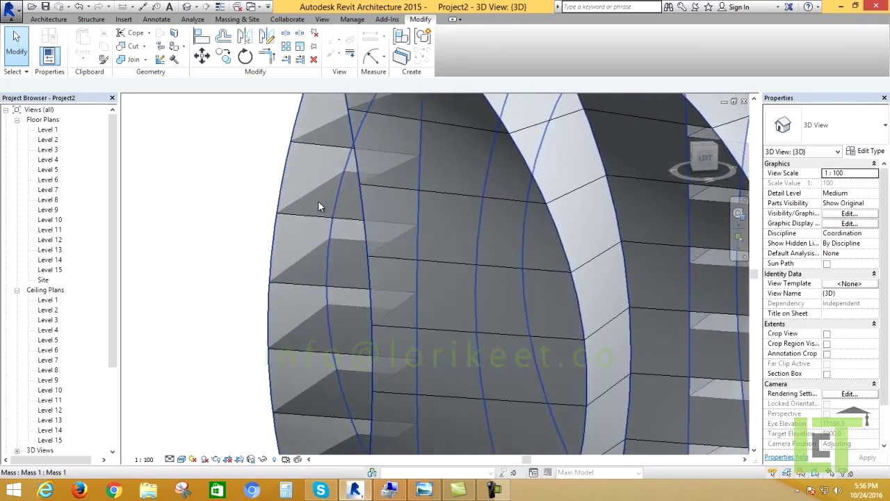
scroll(318, 202, down, 3)
scroll(317, 204, down, 3)
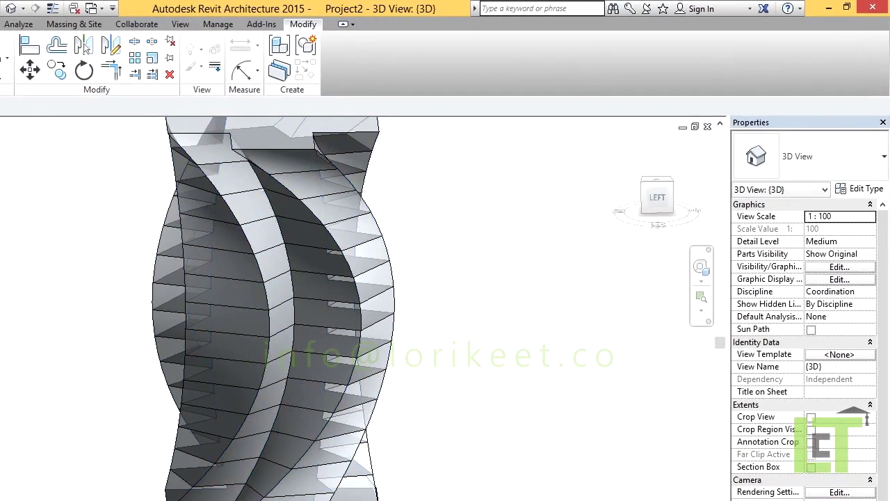
Browse the Architecture Floor options, then switch to the Massing & Site tools.
key(Escape)
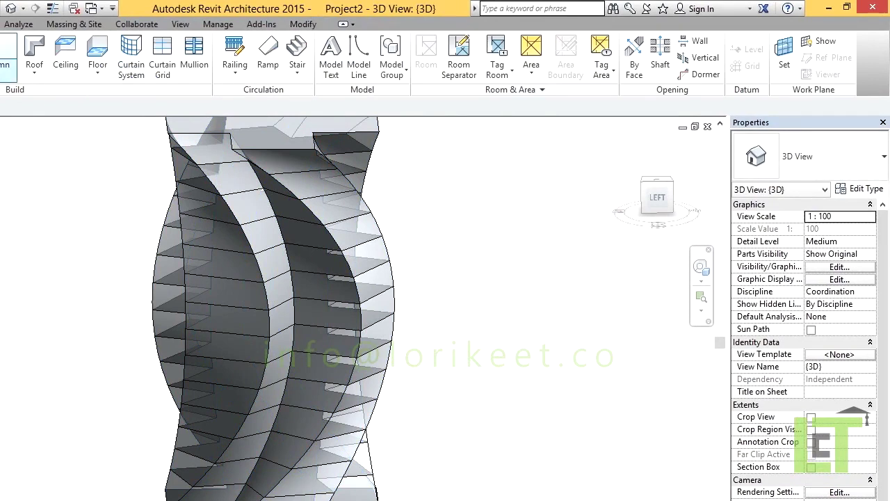
click(94, 76)
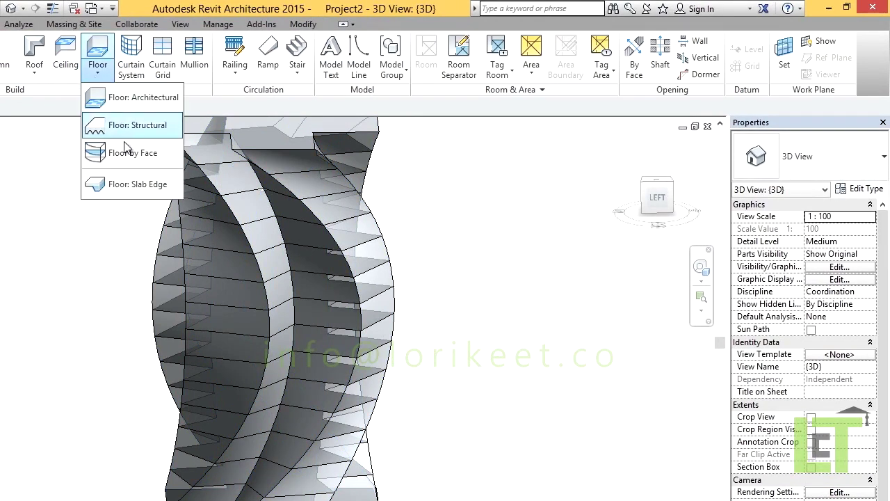
click(79, 224)
click(74, 23)
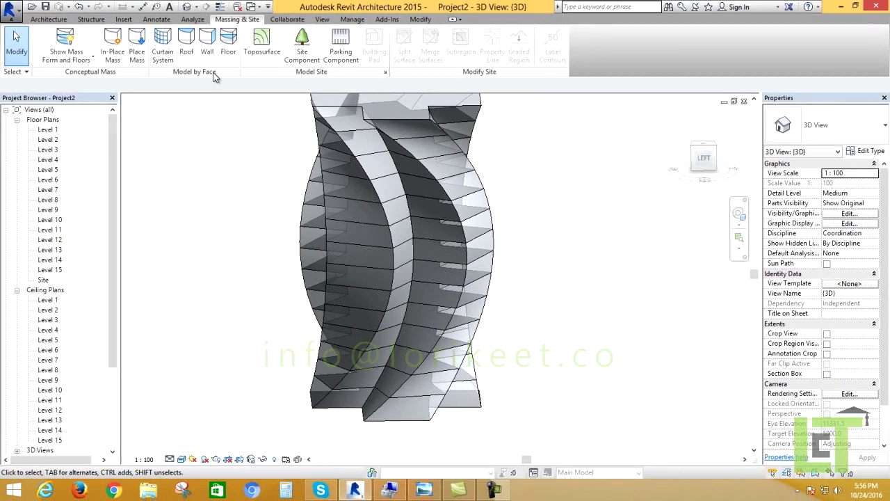
Start Floor by Face and pick the mass floor faces for Levels 1 through 8.
click(229, 49)
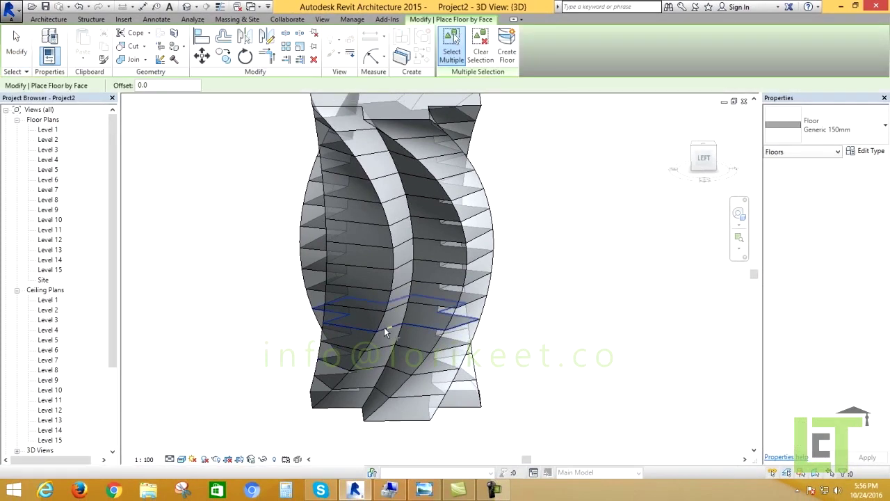
click(346, 414)
click(337, 382)
click(332, 362)
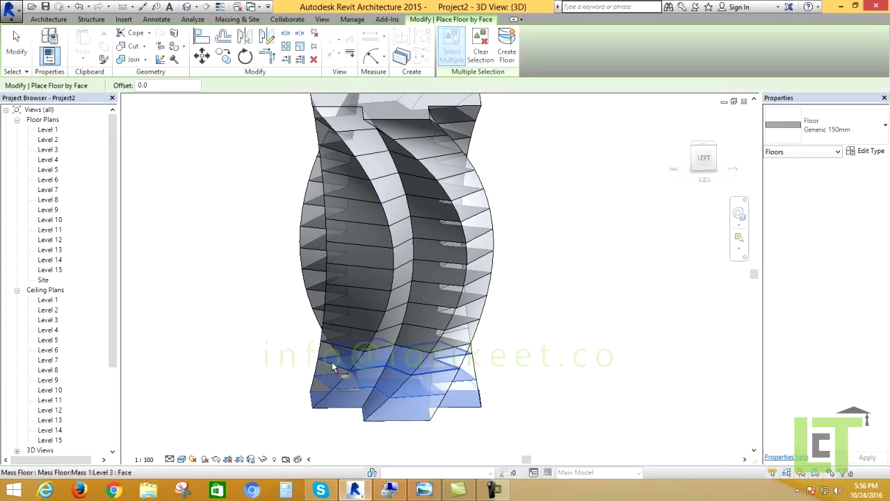
click(330, 340)
click(328, 320)
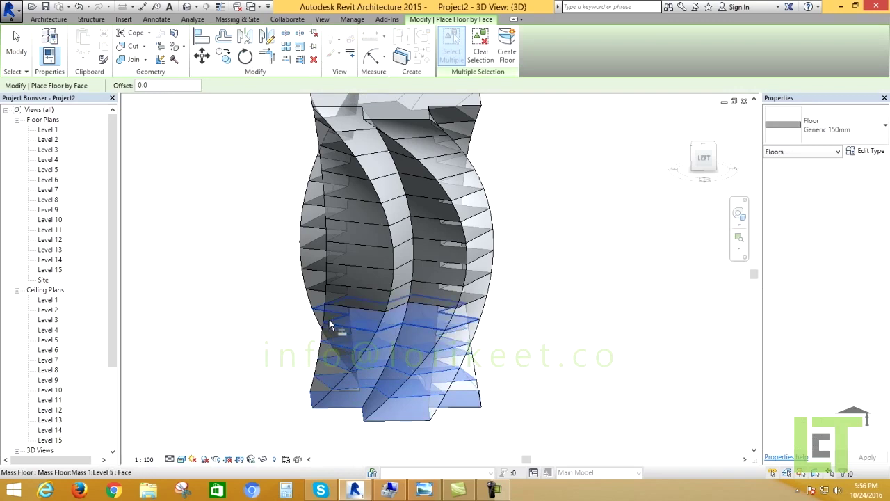
click(315, 288)
click(311, 263)
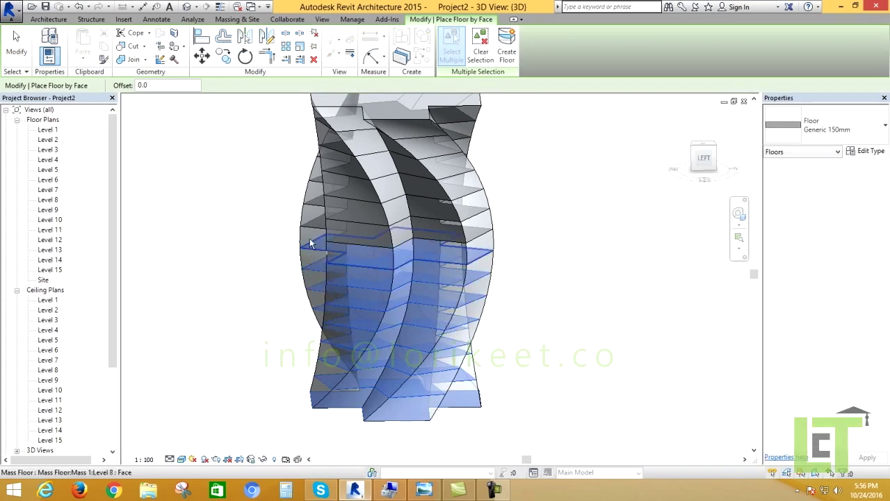
click(310, 243)
Pick the remaining mass floor faces from Level 9 to the top, then orbit to check.
middle_drag(301, 233, 316, 333)
click(317, 334)
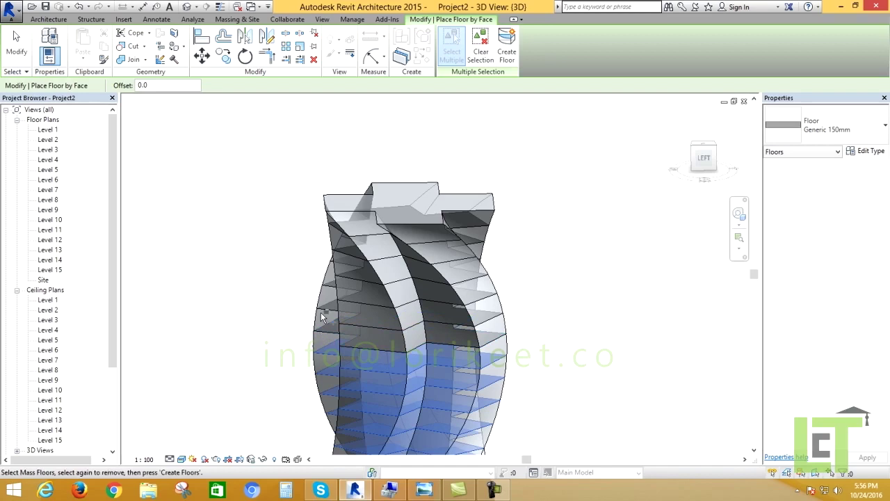
click(328, 303)
click(331, 291)
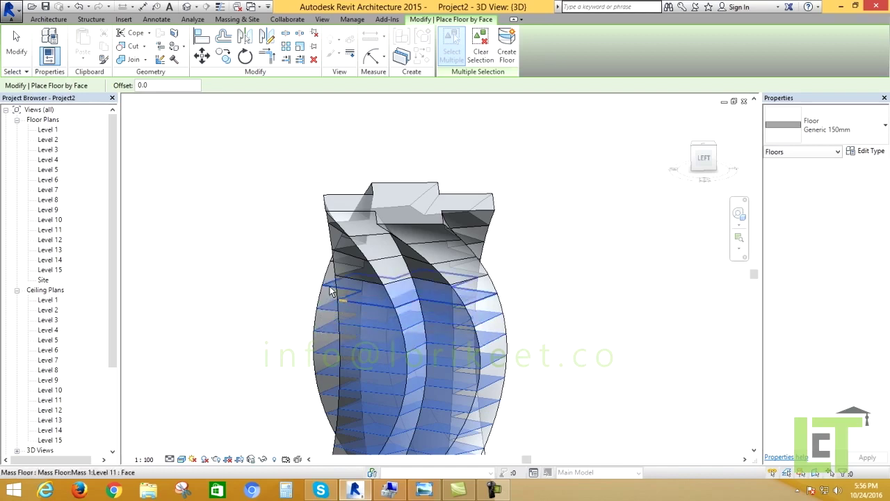
click(351, 275)
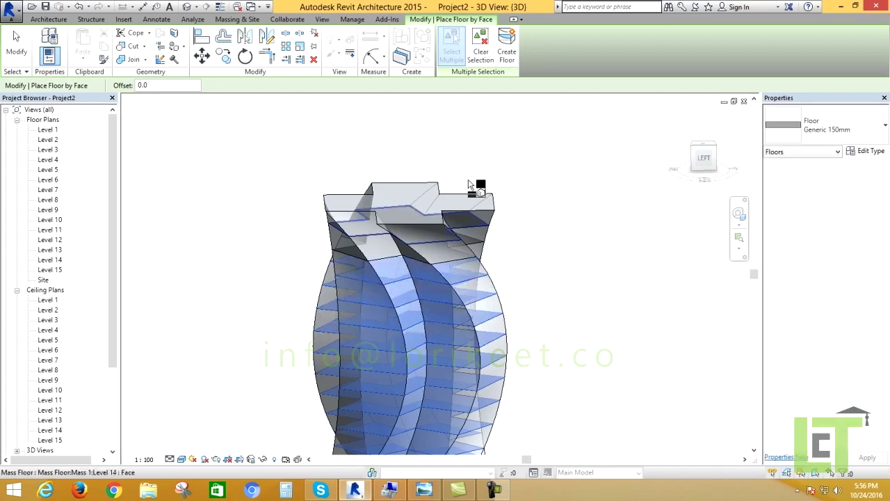
click(481, 220)
click(490, 247)
mouse_move(537, 262)
shift+middle_down()
mouse_move(508, 169)
mouse_move(580, 328)
mouse_move(528, 327)
shift+middle_up()
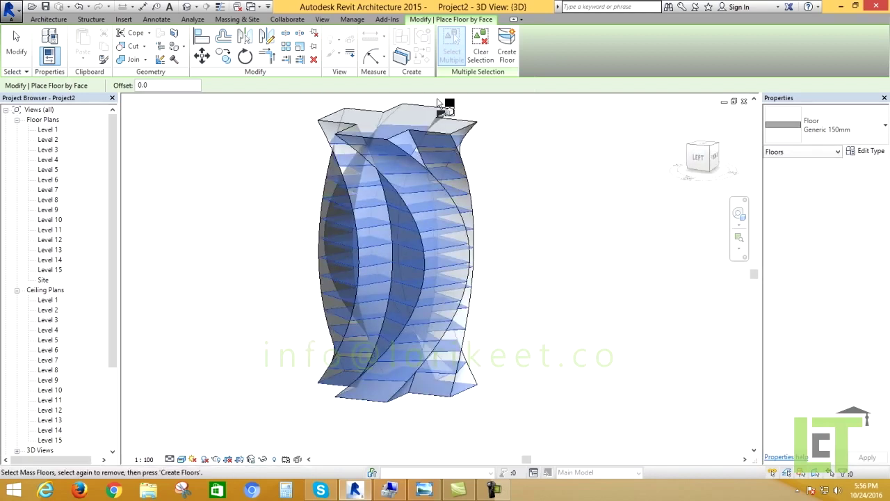
Zoom and orbit the twisted tower slightly for a better front view.
click(529, 180)
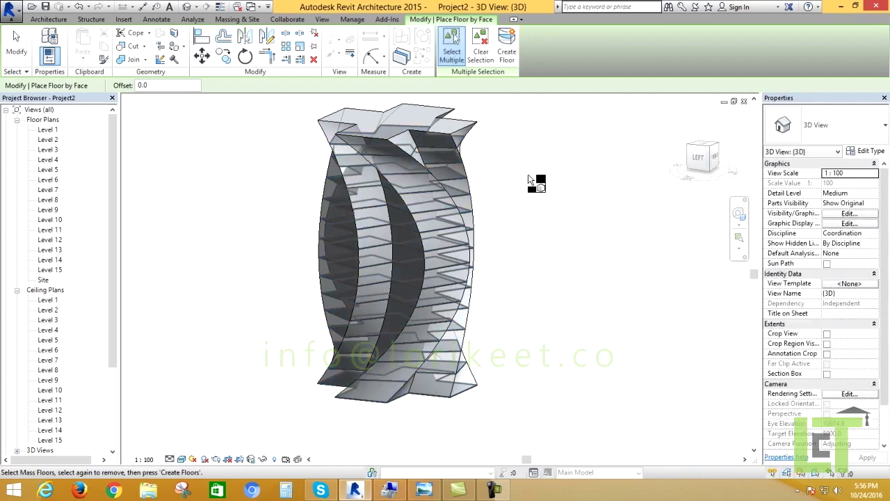
scroll(378, 263, up, 3)
scroll(295, 299, up, 5)
scroll(260, 311, up, 2)
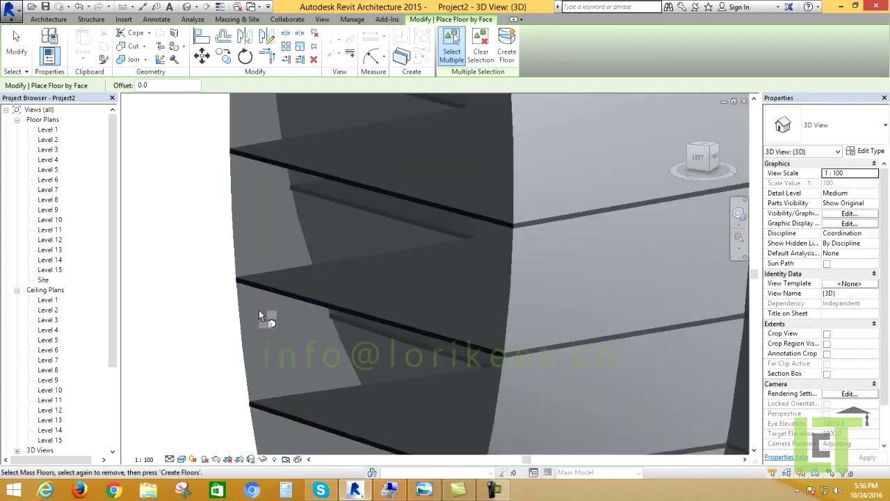
scroll(259, 309, up, 1)
scroll(299, 304, down, 4)
scroll(319, 306, down, 3)
scroll(319, 301, down, 2)
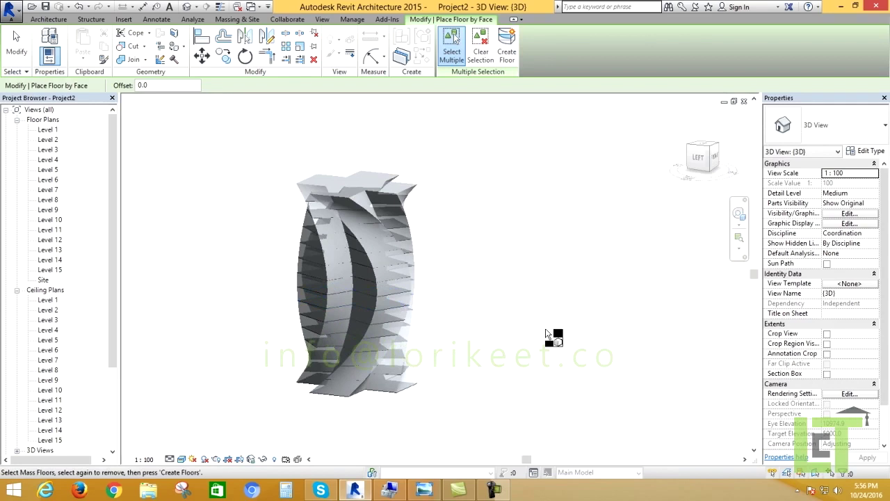
shift+middle_drag(558, 341, 427, 347)
shift+middle_drag(525, 353, 466, 298)
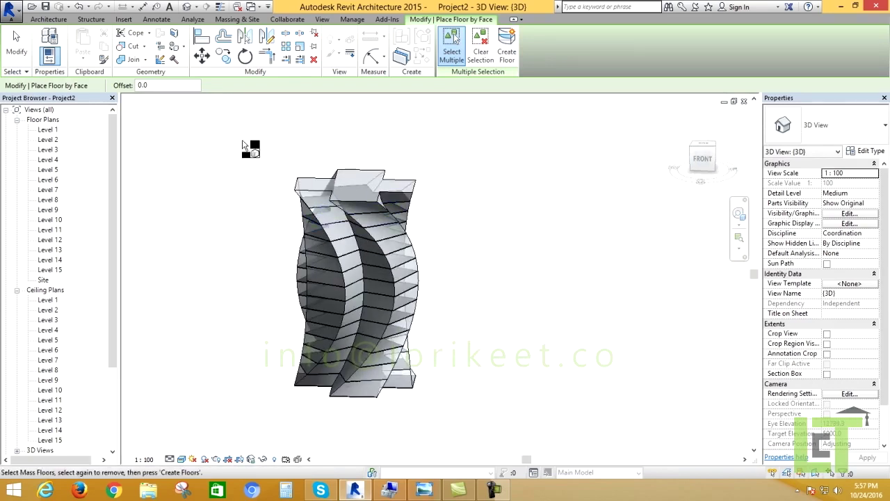
Browse the Architecture tab's available wall and roof types.
click(64, 23)
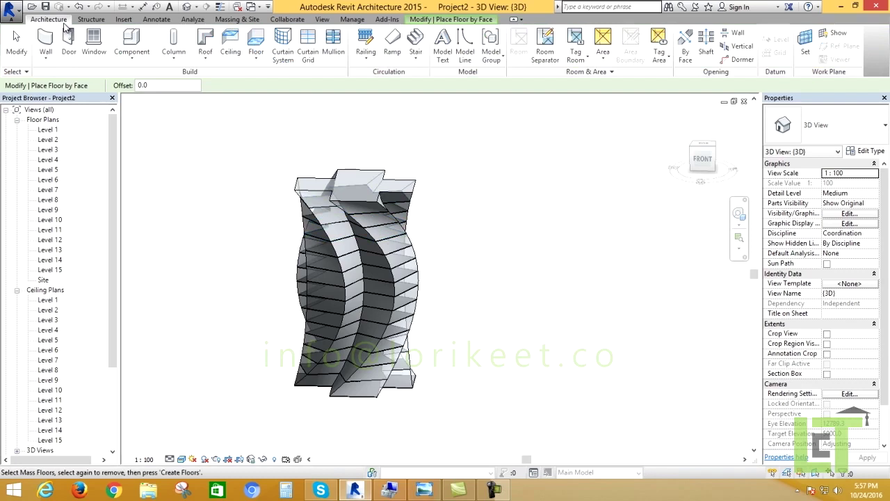
click(52, 64)
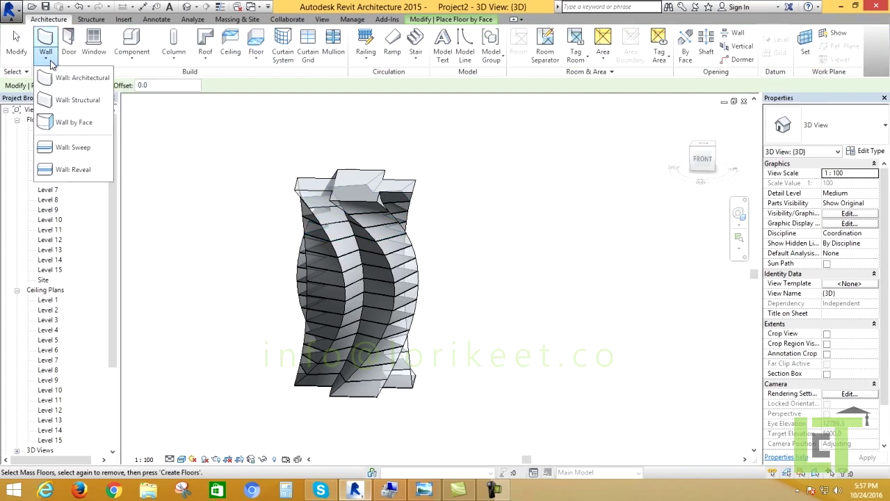
click(73, 123)
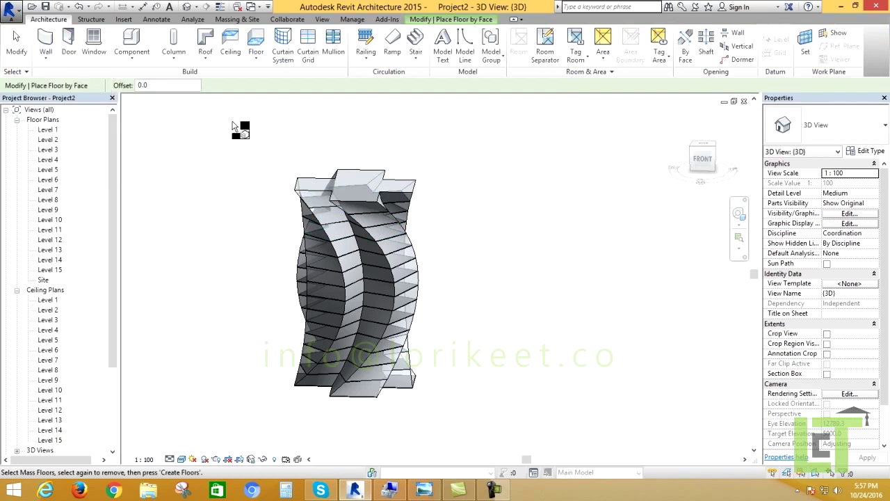
click(205, 65)
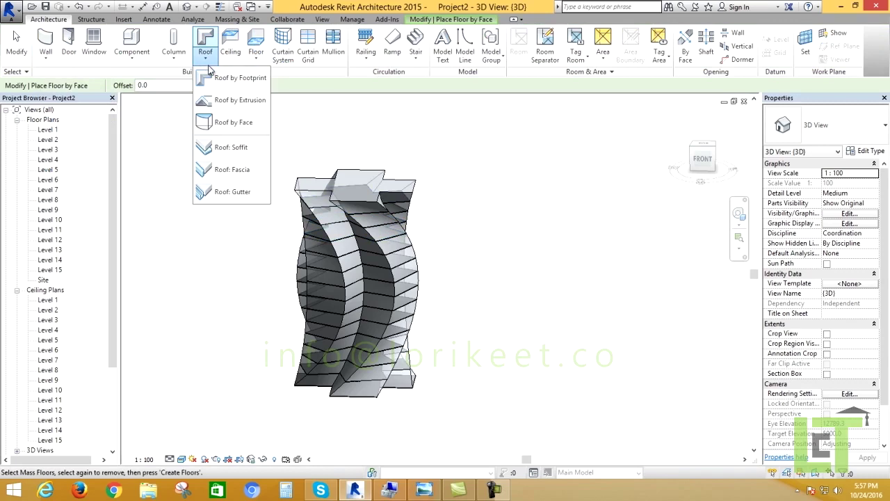
click(225, 123)
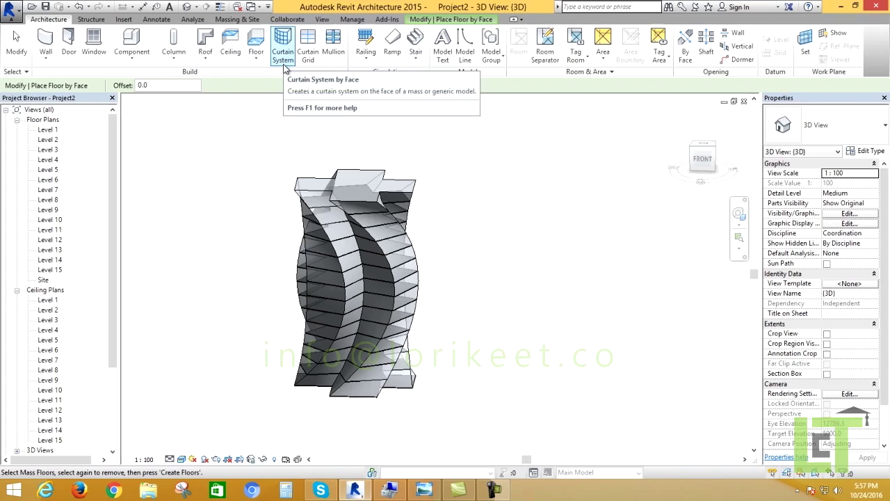
Place a Generic 200mm wall on the curved mass face and orbit to inspect it.
click(235, 19)
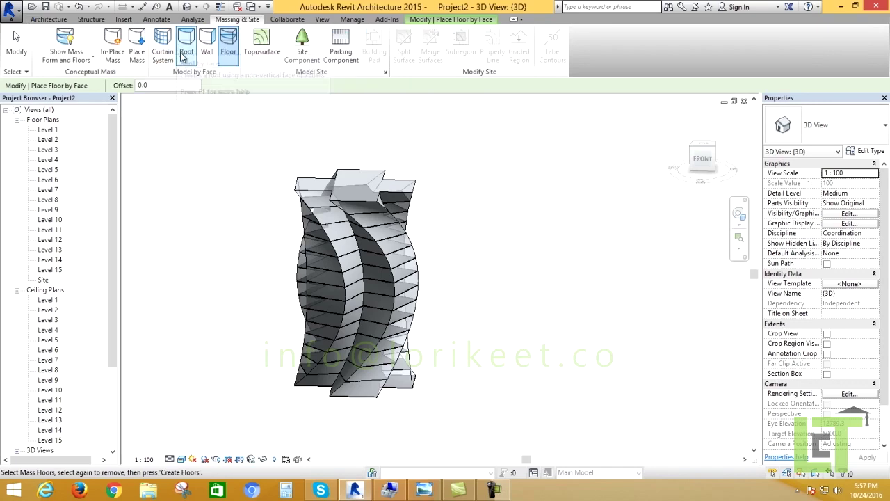
click(207, 49)
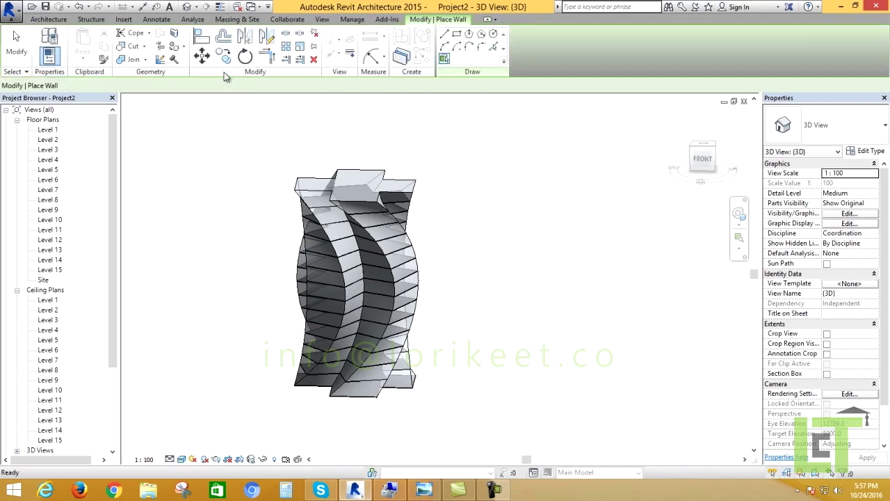
click(352, 225)
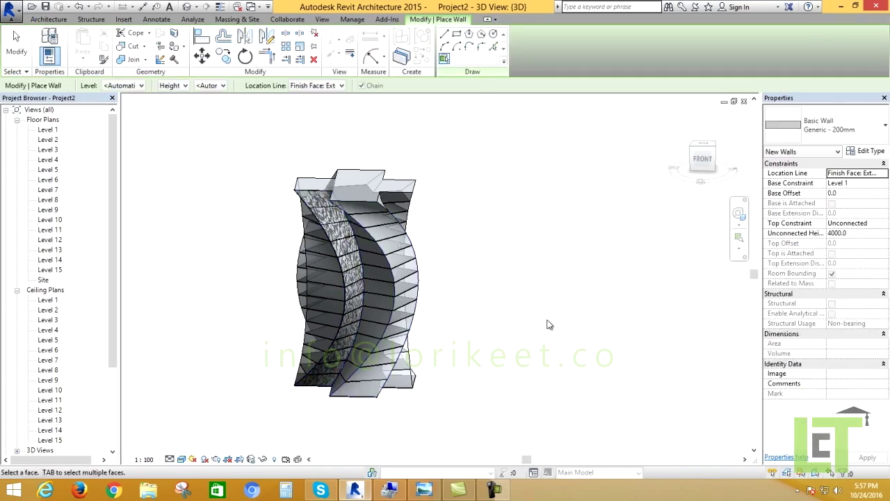
mouse_move(425, 407)
shift+middle_down()
mouse_move(473, 411)
mouse_move(311, 416)
mouse_move(348, 429)
mouse_move(341, 397)
shift+middle_up()
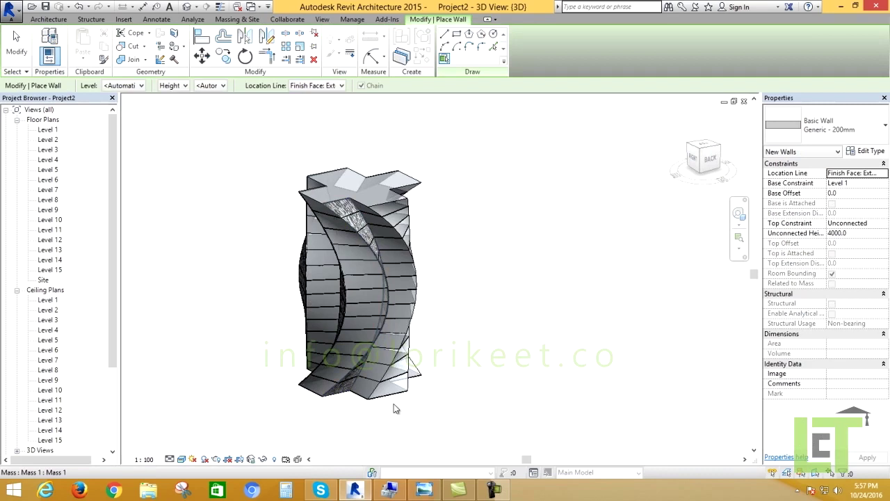
mouse_move(394, 409)
shift+middle_down()
mouse_move(397, 424)
mouse_move(371, 417)
mouse_move(375, 390)
shift+middle_up()
mouse_move(495, 425)
shift+middle_down()
mouse_move(311, 417)
mouse_move(334, 326)
mouse_move(431, 268)
shift+middle_up()
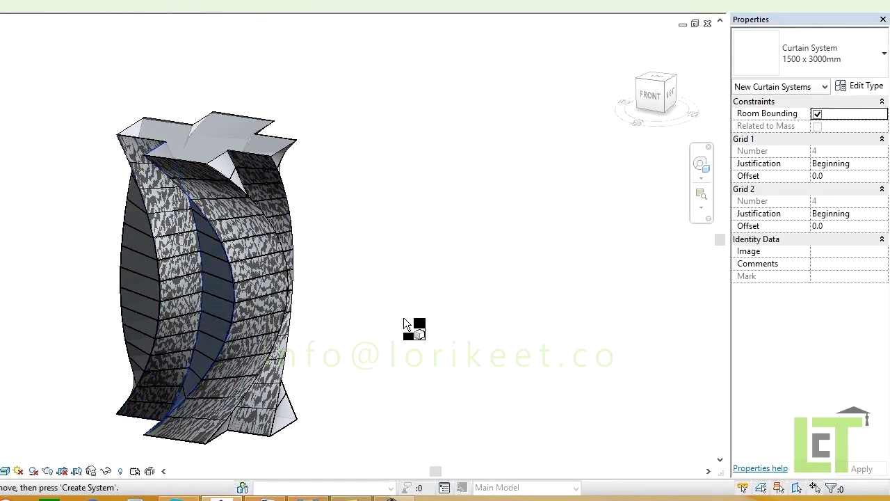
Orbit around the tower to check the 1500 x 3000mm curtain systems from every side.
shift+middle_drag(407, 324, 213, 302)
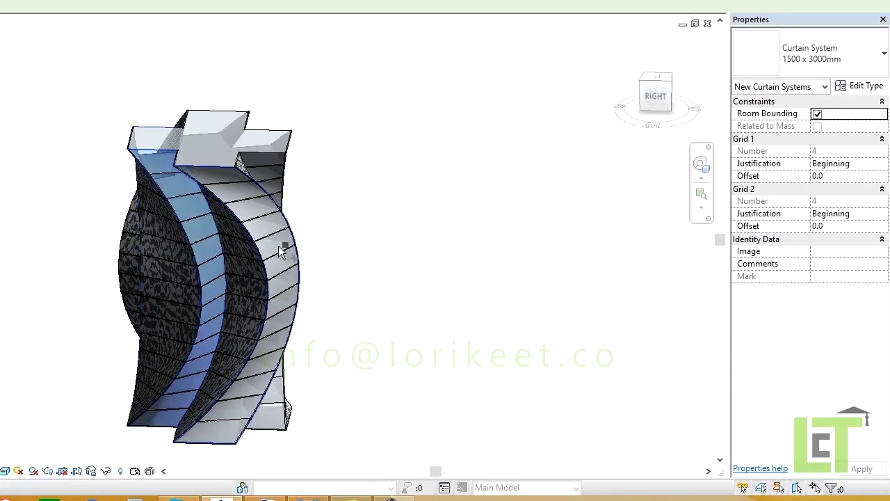
mouse_move(284, 249)
shift+middle_down()
mouse_move(408, 308)
mouse_move(198, 332)
mouse_move(216, 316)
mouse_move(316, 355)
mouse_move(149, 356)
mouse_move(167, 306)
shift+middle_up()
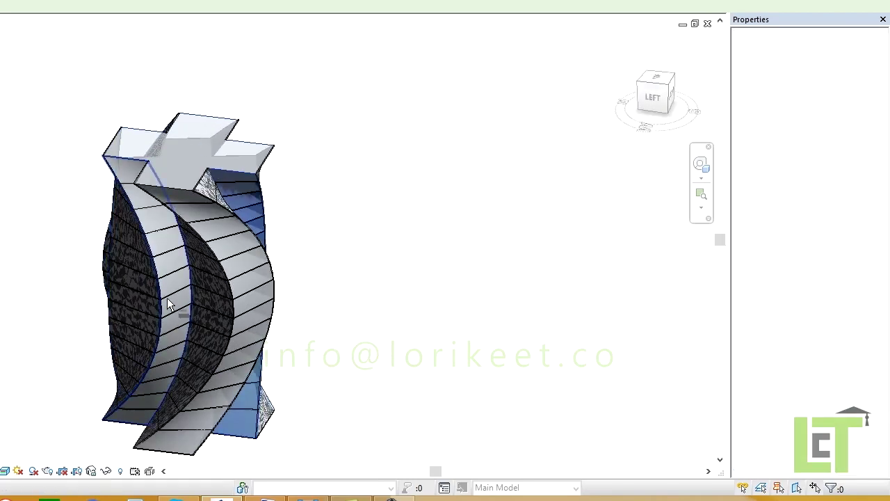
mouse_move(434, 353)
shift+middle_down()
mouse_move(242, 354)
mouse_move(265, 355)
shift+middle_up()
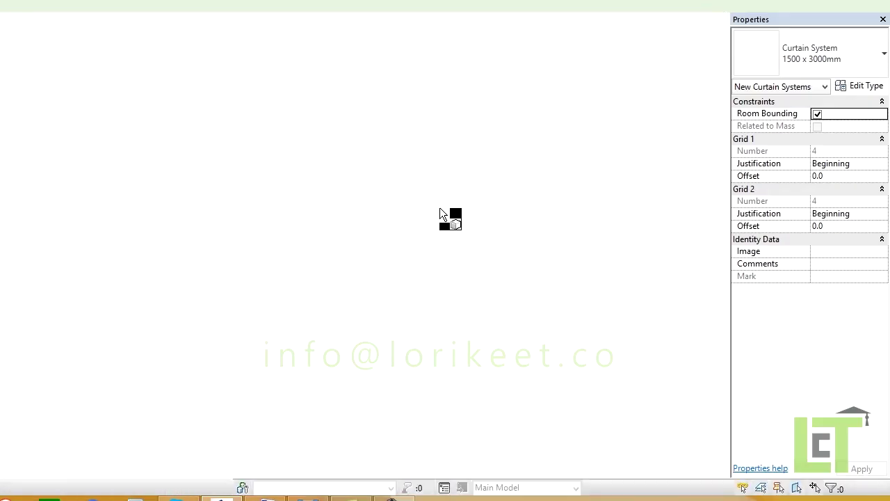
mouse_move(320, 267)
shift+middle_down()
mouse_move(403, 283)
mouse_move(298, 353)
mouse_move(480, 348)
shift+middle_up()
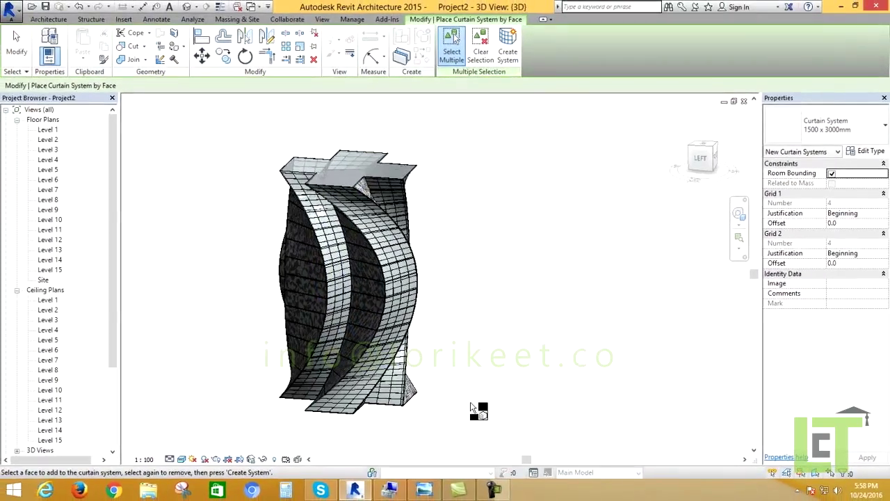
mouse_move(477, 407)
shift+middle_down()
mouse_move(587, 390)
mouse_move(656, 360)
mouse_move(427, 429)
mouse_move(513, 441)
mouse_move(507, 421)
mouse_move(535, 284)
shift+middle_up()
End curtain system placement and turn the view toward the tower's right side.
right_click(536, 284)
click(553, 287)
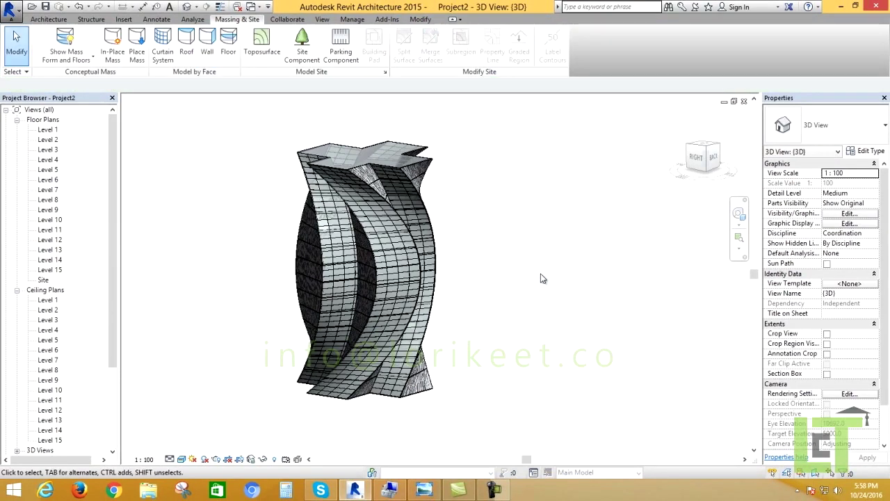
right_click(541, 273)
click(556, 282)
mouse_move(432, 238)
shift+middle_down()
mouse_move(497, 270)
mouse_move(473, 230)
mouse_move(269, 128)
shift+middle_up()
Cap the cross-shaped top face with a Generic 400mm roof and view it from the top.
click(188, 46)
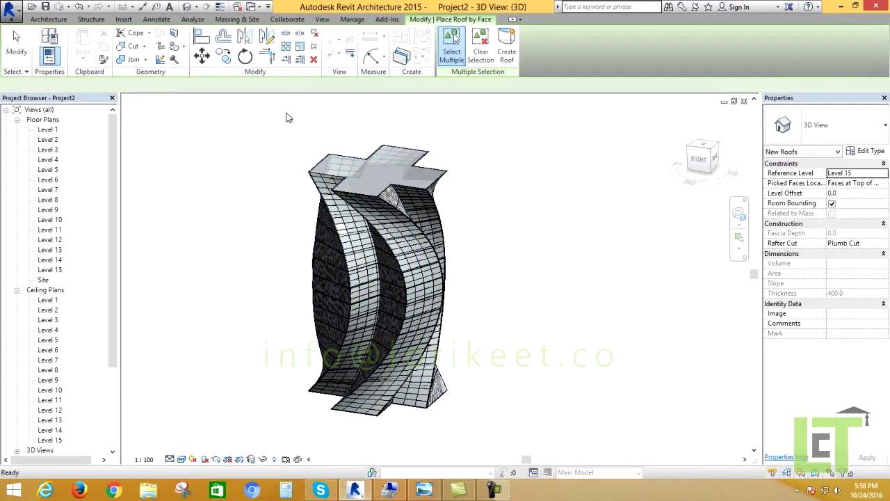
click(356, 164)
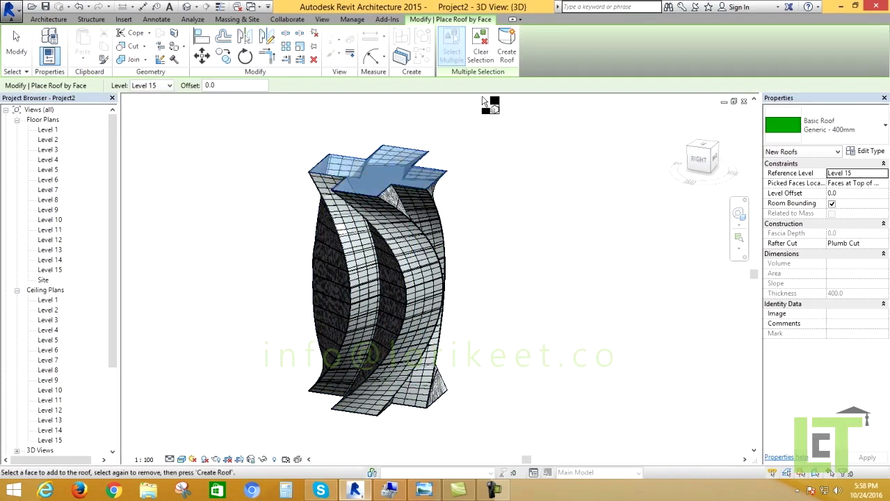
click(512, 61)
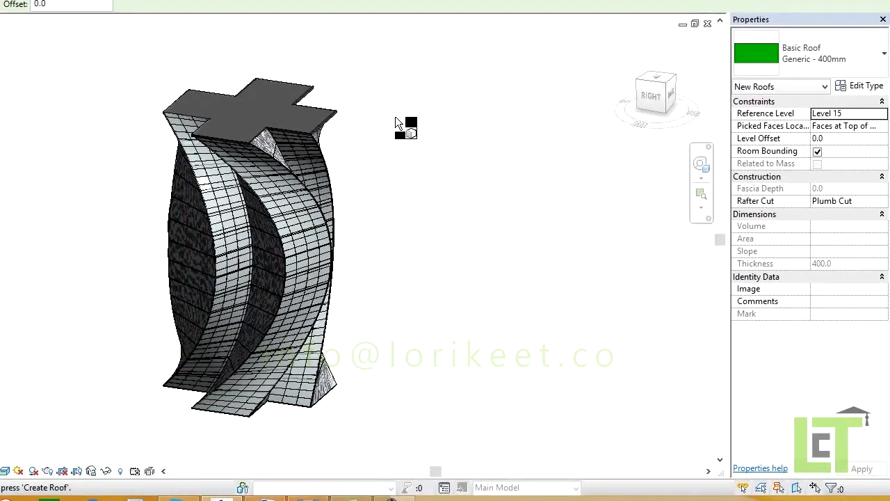
right_click(495, 171)
click(416, 118)
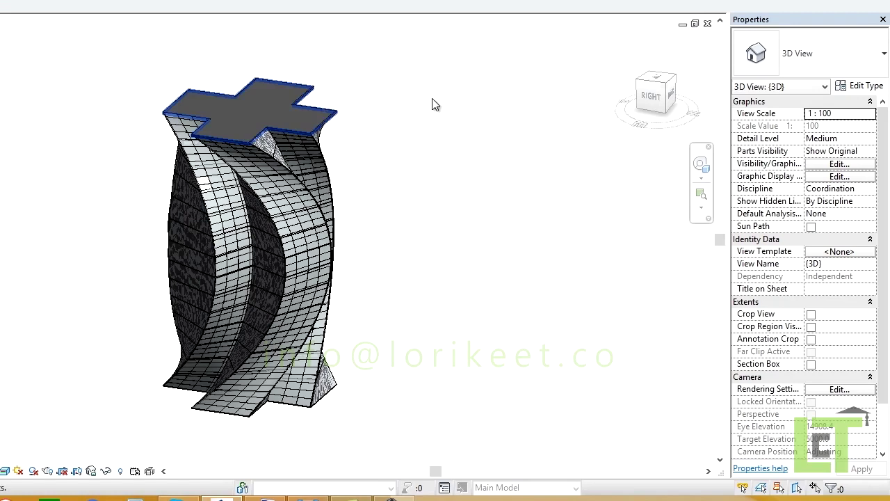
click(658, 77)
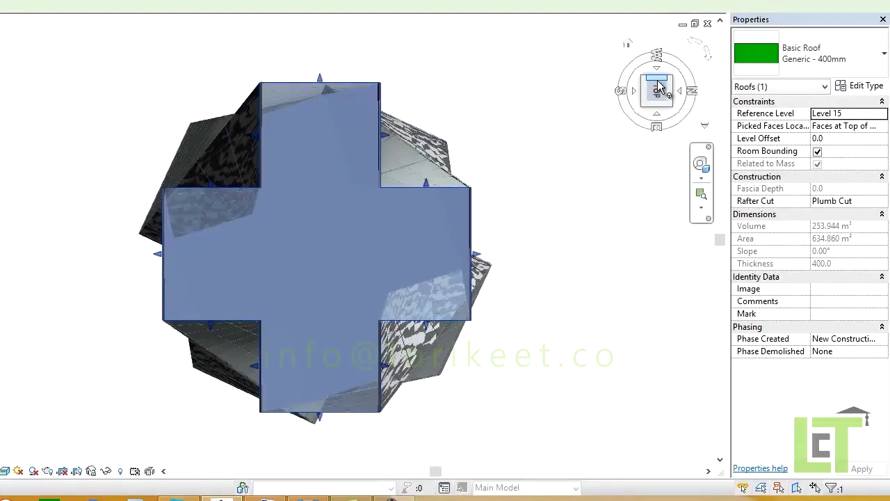
Drag the roof's edge handles outward so all four cross arms extend beyond the walls.
drag(328, 75, 332, 66)
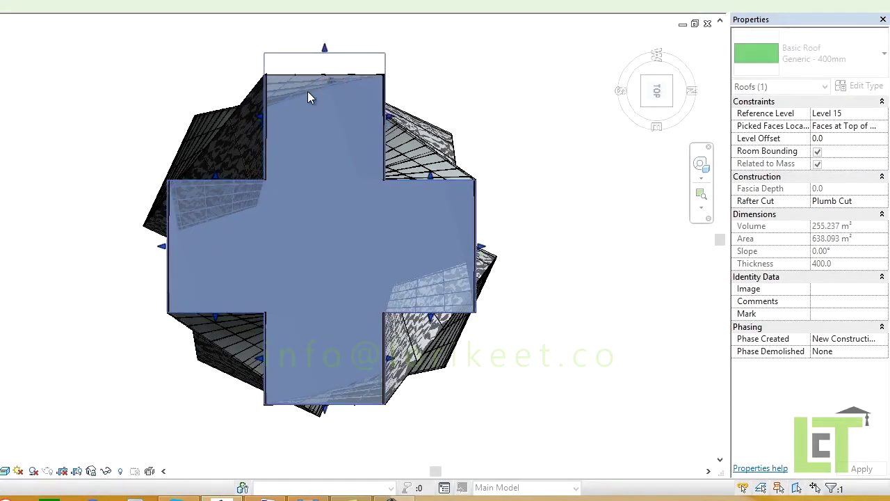
drag(259, 117, 252, 118)
drag(212, 179, 209, 176)
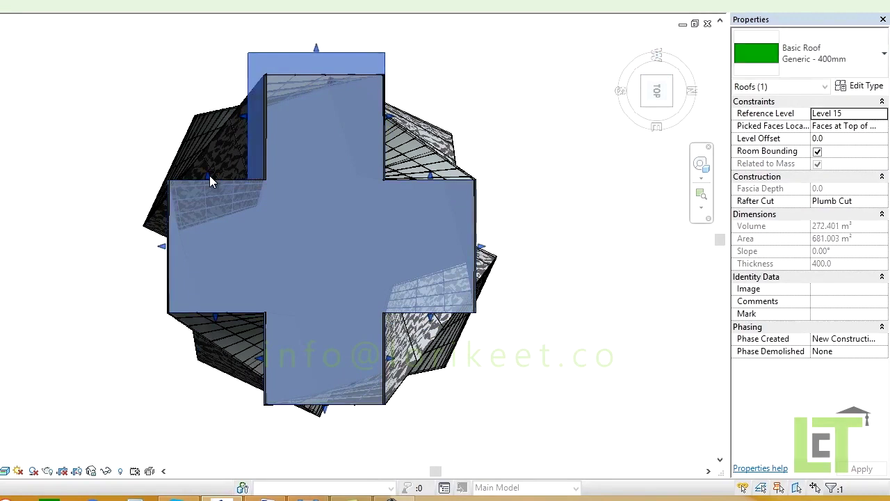
drag(161, 246, 146, 240)
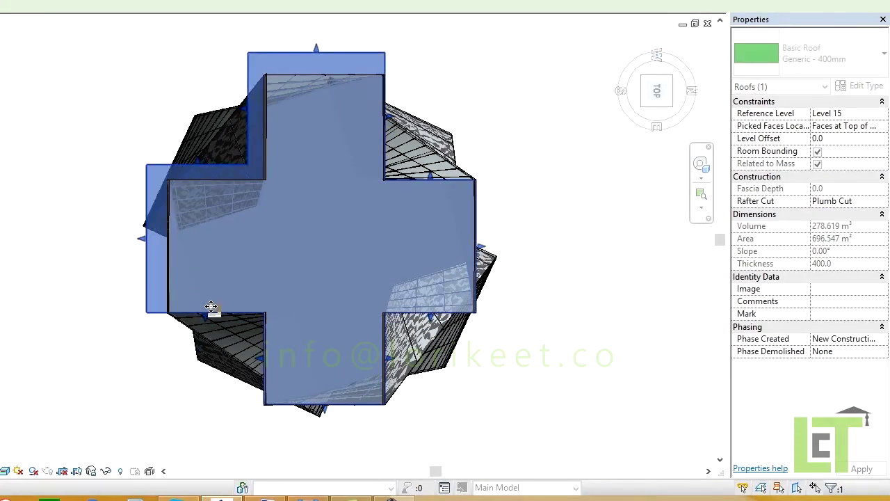
drag(208, 313, 205, 325)
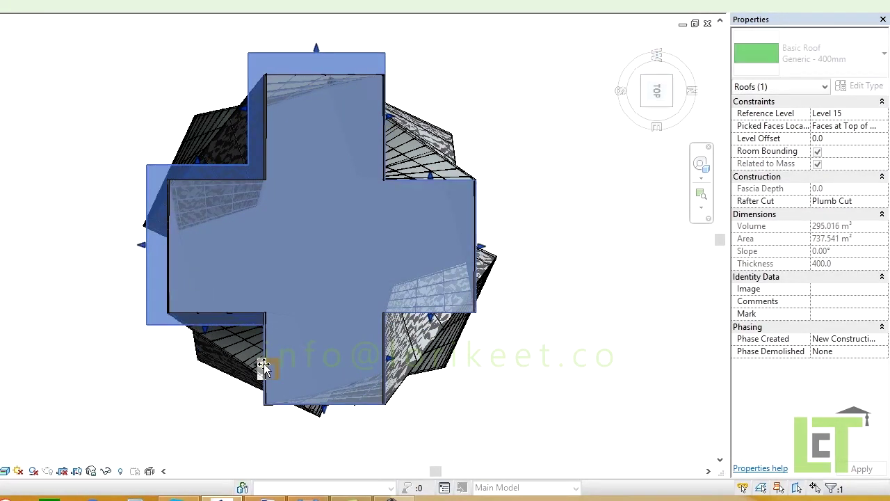
drag(263, 363, 247, 363)
drag(321, 404, 316, 423)
drag(385, 372, 405, 368)
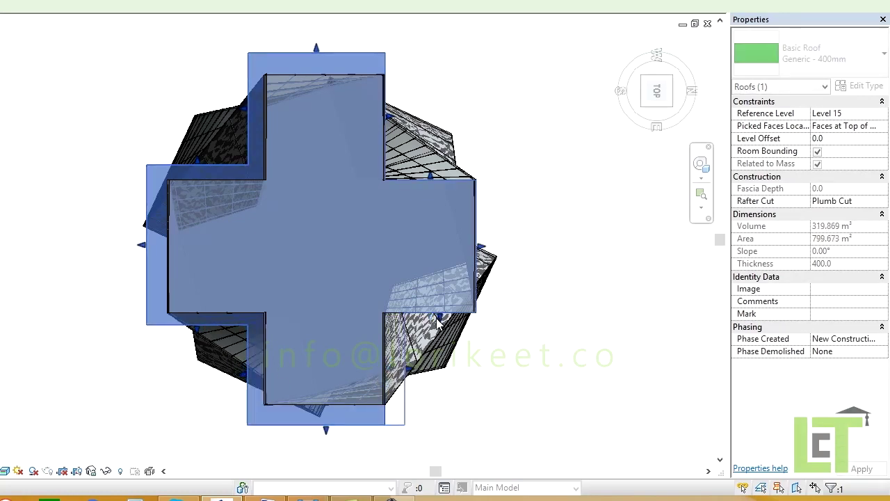
drag(438, 321, 443, 323)
drag(485, 260, 492, 258)
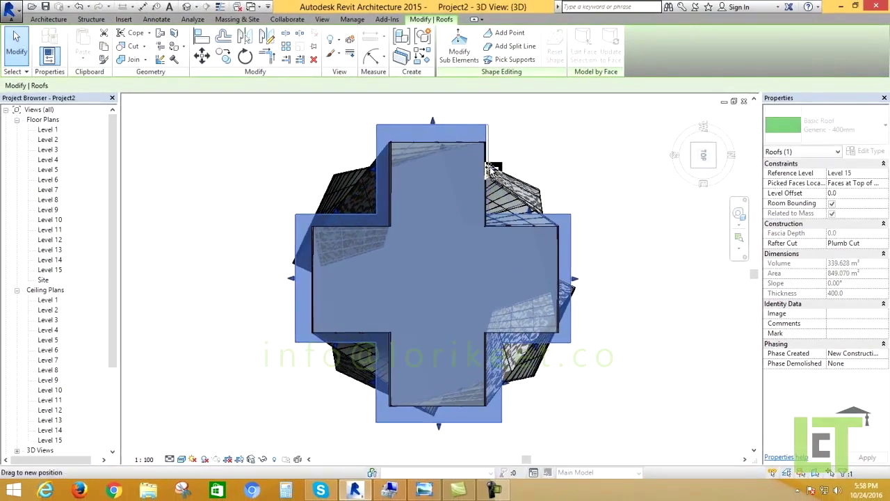
drag(486, 171, 501, 170)
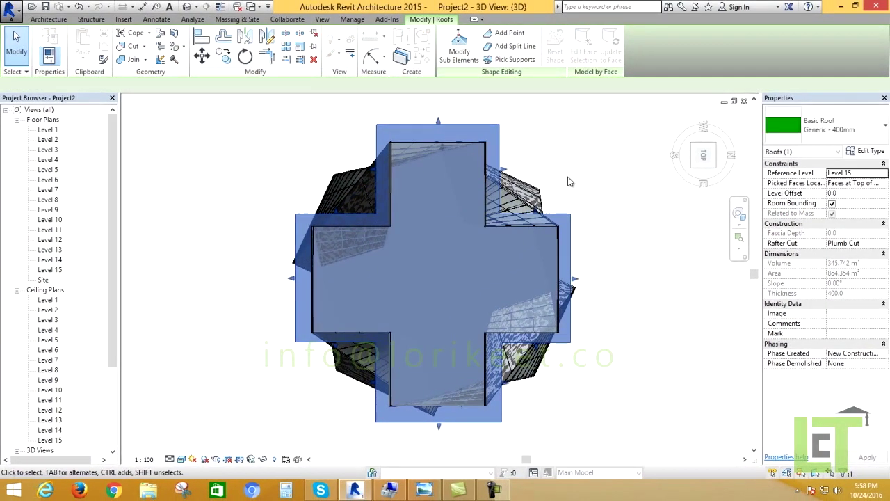
click(601, 360)
Orbit and zoom around the extended cross roof to check it from several angles.
shift+middle_drag(562, 383, 447, 146)
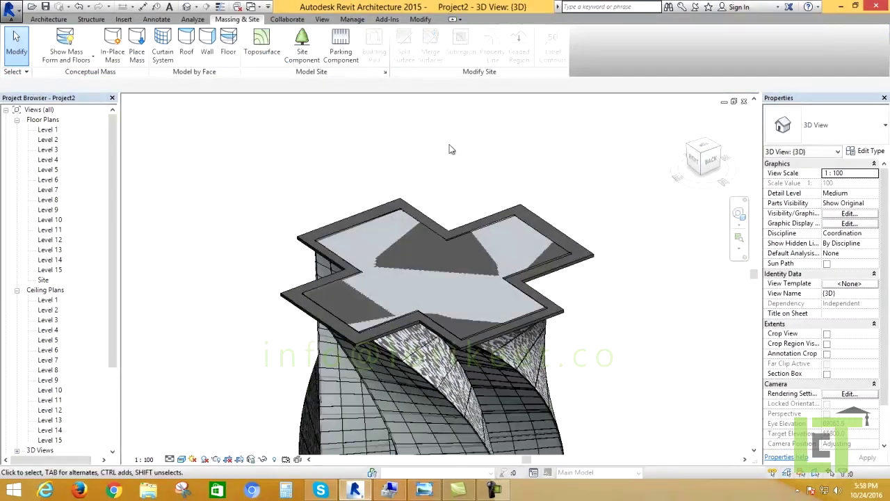
mouse_move(527, 397)
shift+middle_down()
mouse_move(583, 361)
mouse_move(307, 194)
shift+middle_up()
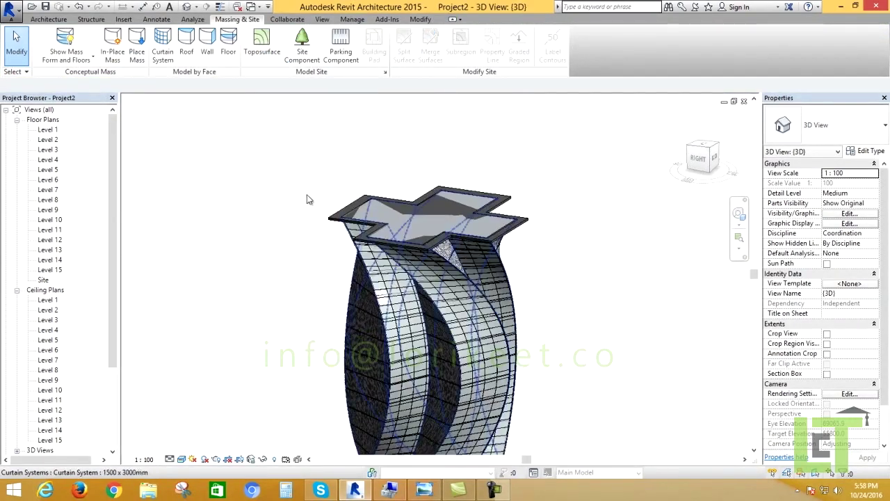
scroll(318, 220, up, 2)
scroll(344, 230, up, 2)
click(345, 230)
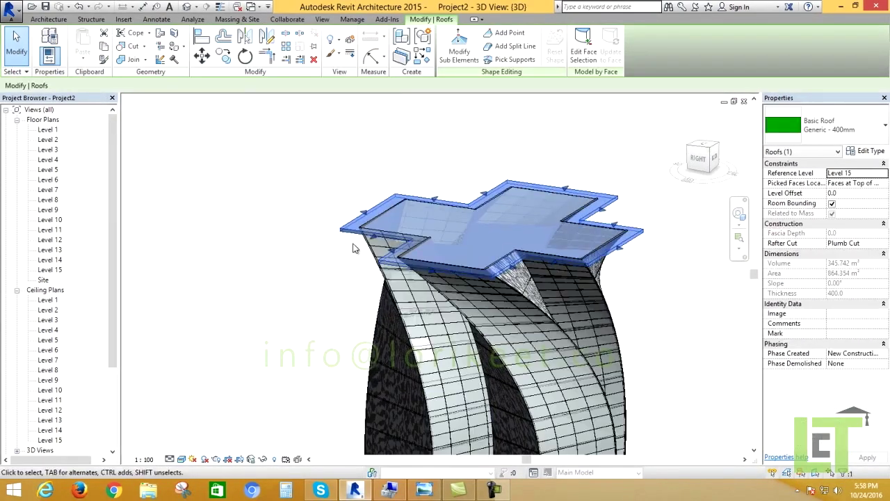
shift+middle_drag(316, 247, 501, 296)
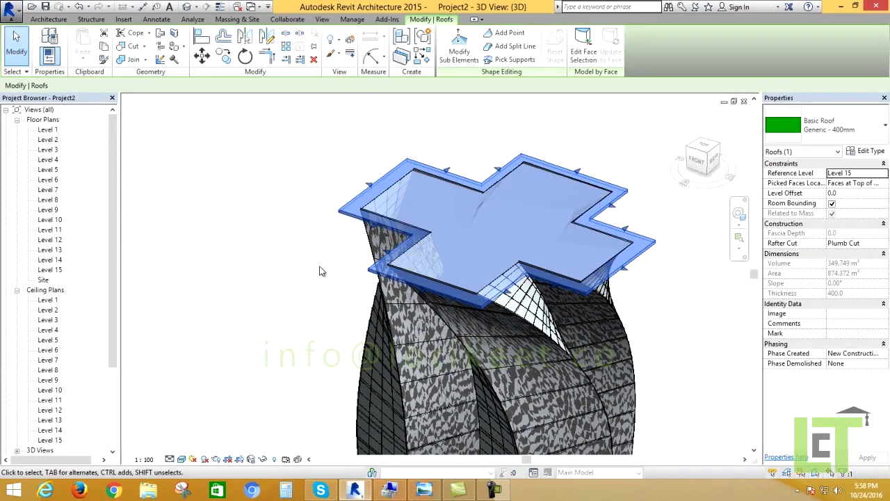
click(351, 277)
mouse_move(351, 277)
shift+middle_down()
mouse_move(342, 279)
mouse_move(333, 260)
mouse_move(246, 190)
mouse_move(262, 227)
shift+middle_up()
scroll(262, 227, down, 2)
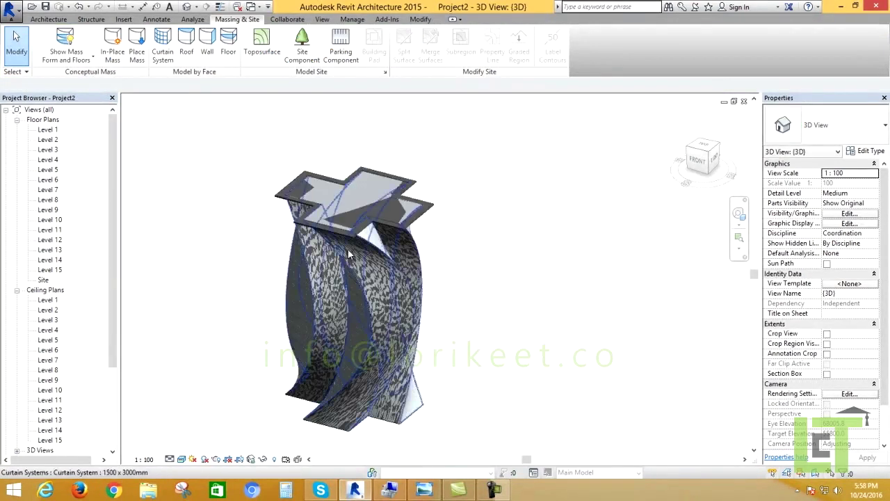
Open the Level 15 plan and start placing a mass, agreeing to load a family.
double_click(55, 270)
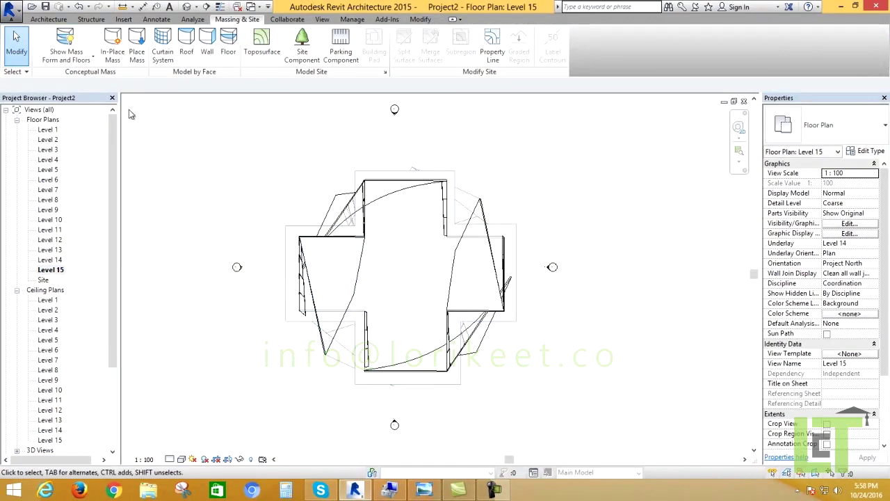
click(137, 56)
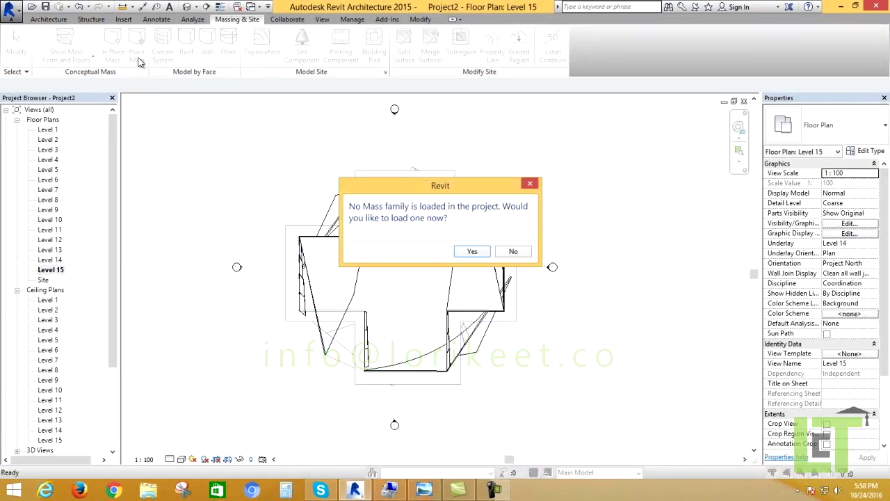
click(471, 253)
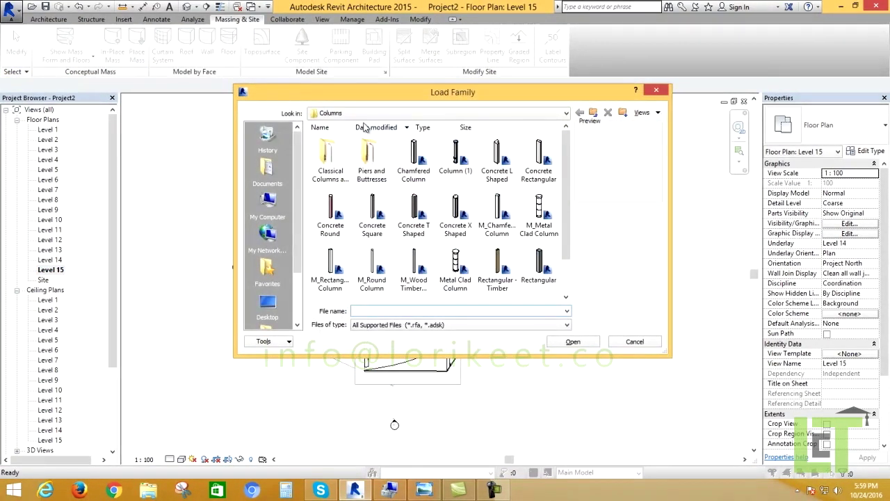
Load the M_Dome family from Libraries > US Metric > Mass.
click(426, 115)
click(391, 183)
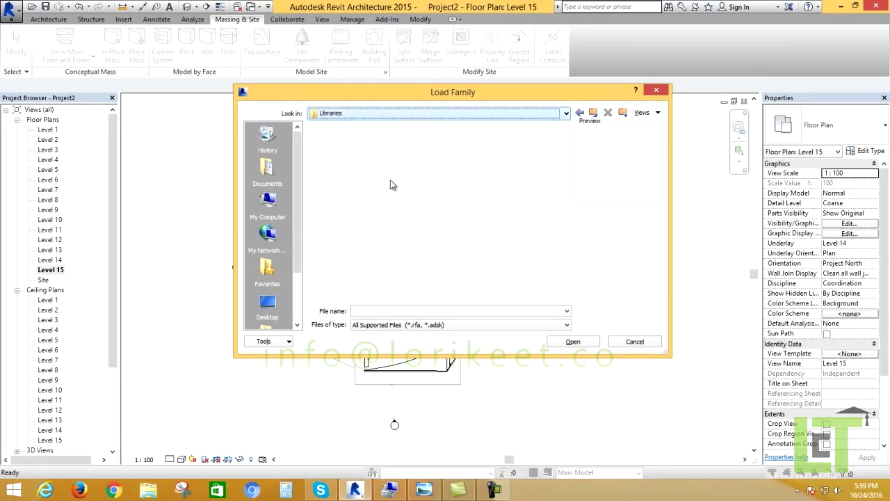
double_click(410, 170)
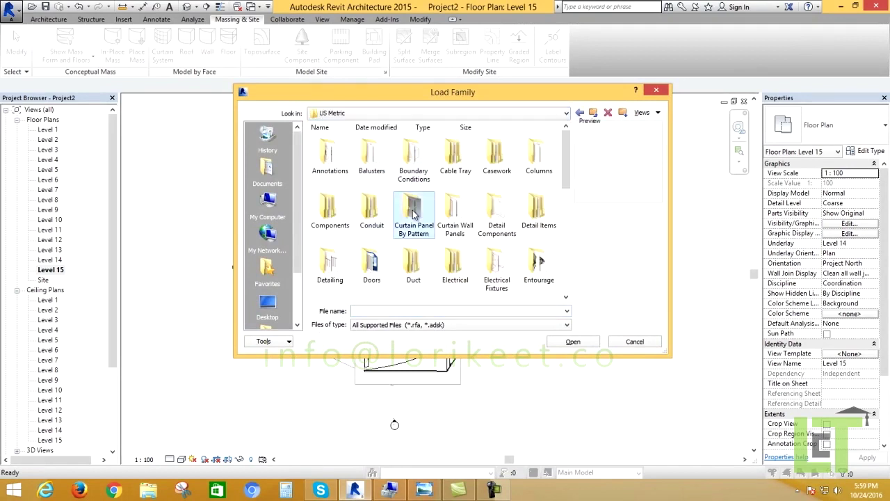
mouse_move(414, 212)
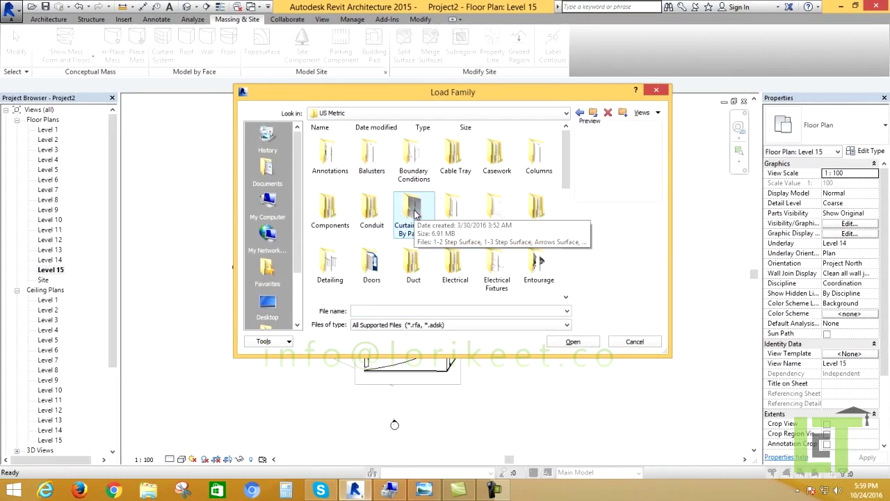
scroll(414, 208, down, 5)
double_click(413, 154)
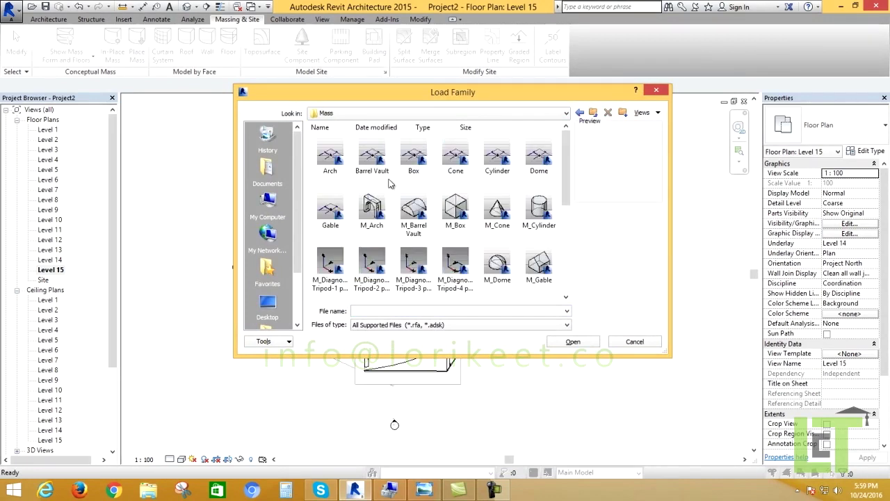
click(498, 272)
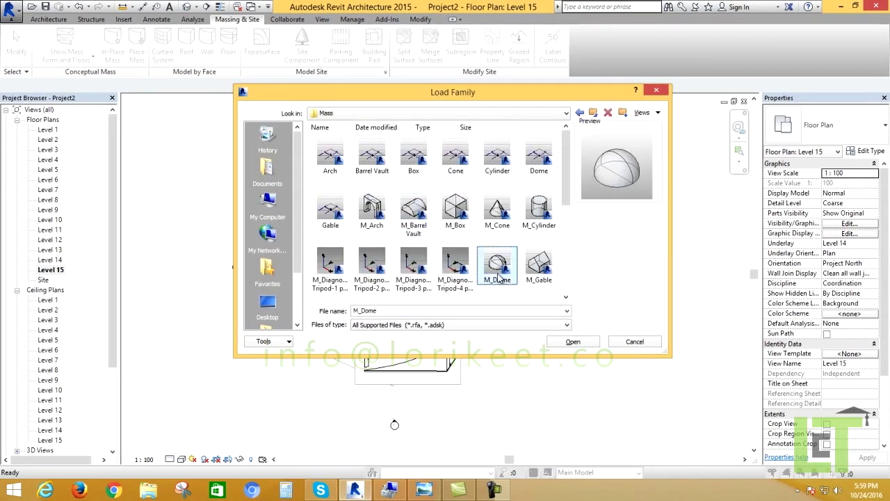
click(569, 344)
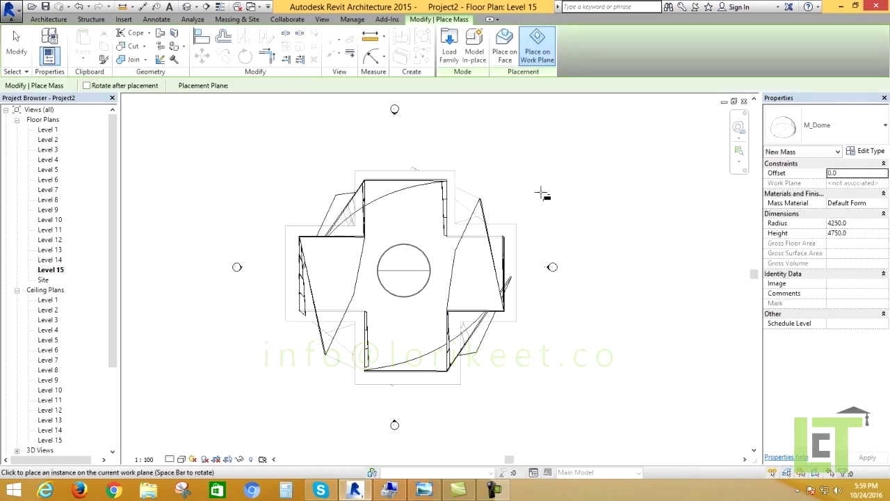
Stop placing domes, switch to the 3D view and set the dome radius to 8000.
right_click(570, 207)
click(591, 214)
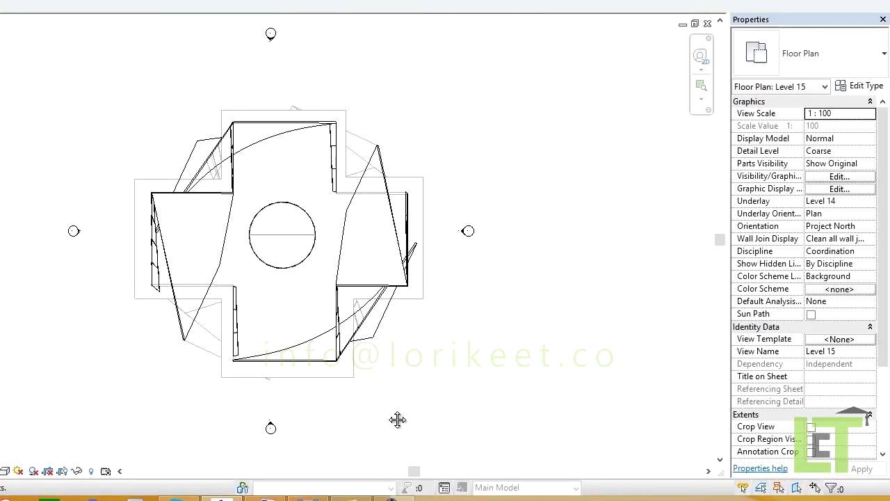
mouse_move(397, 419)
middle_down()
mouse_move(374, 298)
mouse_move(375, 363)
middle_up()
key(ctrl+Tab)
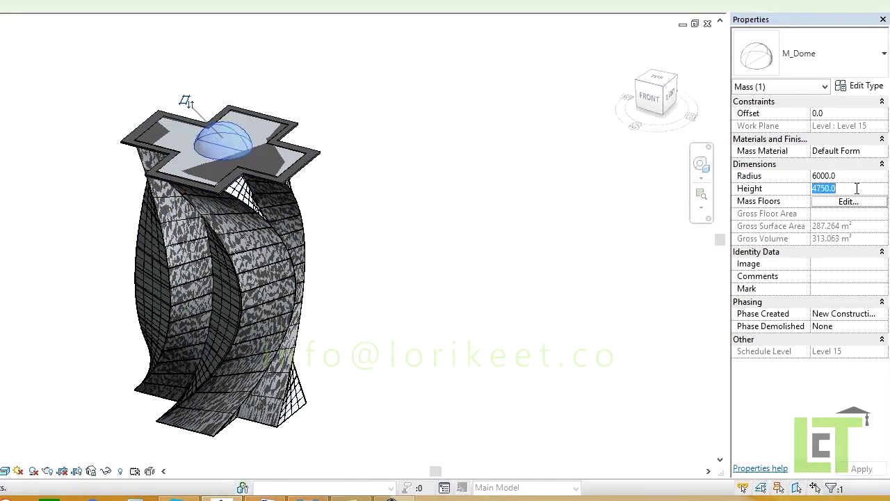
text(000)
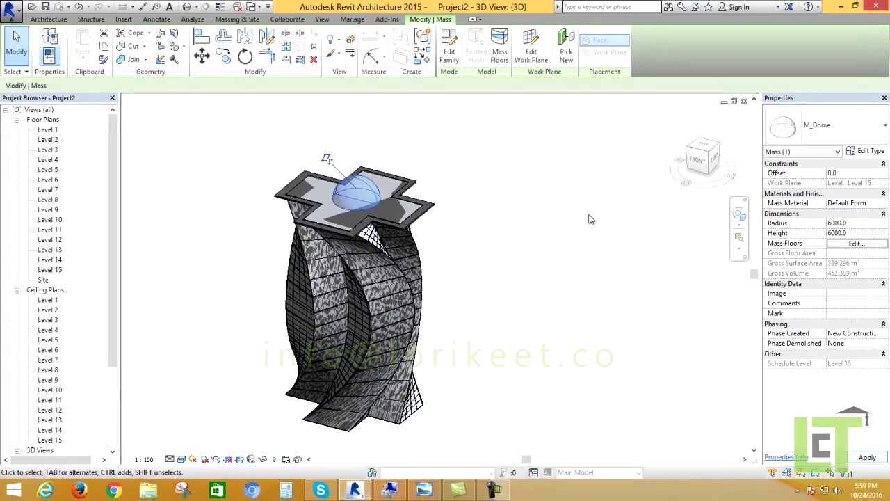
scroll(410, 237, up, 3)
text(8000)
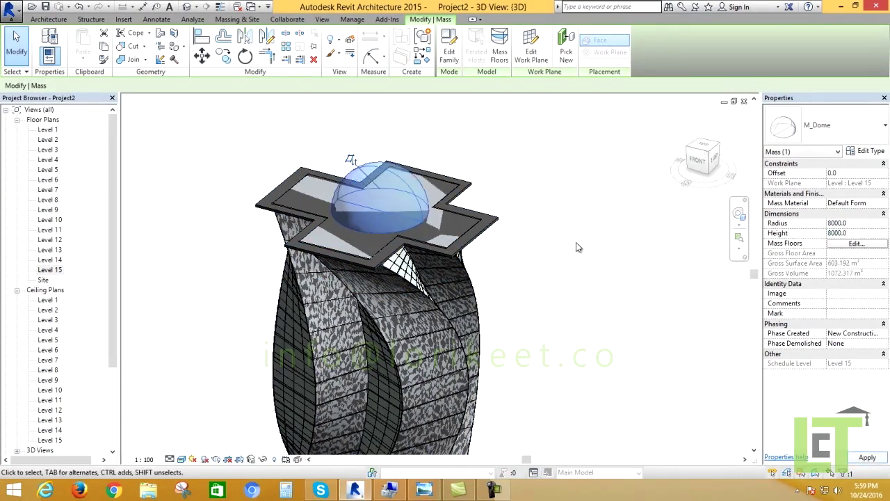
Clad the dome's surface with a curtain system by face.
click(575, 243)
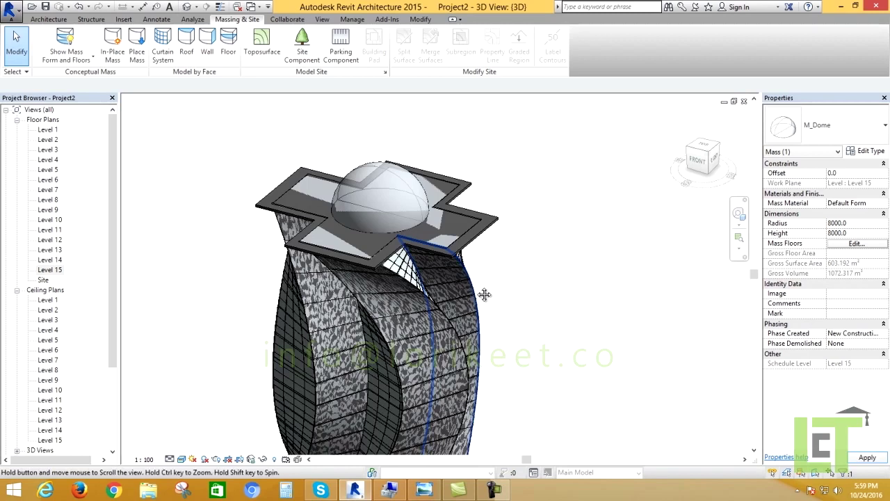
mouse_move(485, 294)
shift+middle_down()
mouse_move(583, 313)
mouse_move(563, 290)
shift+middle_up()
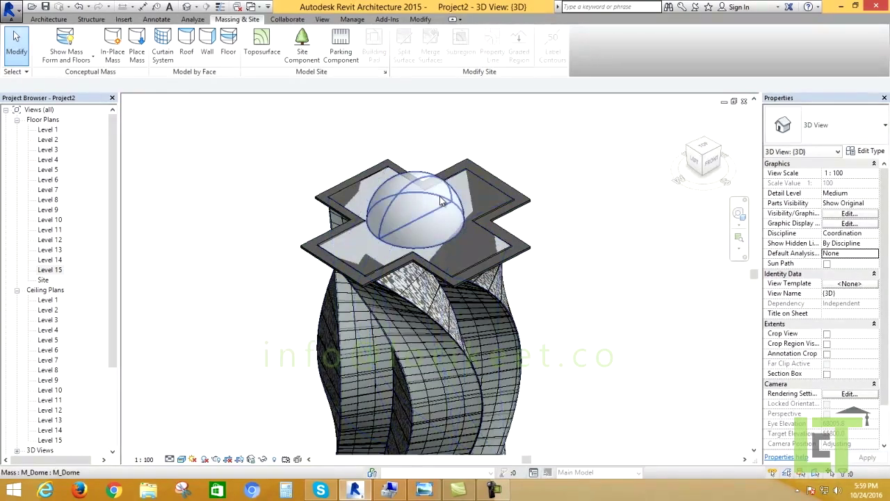
click(163, 51)
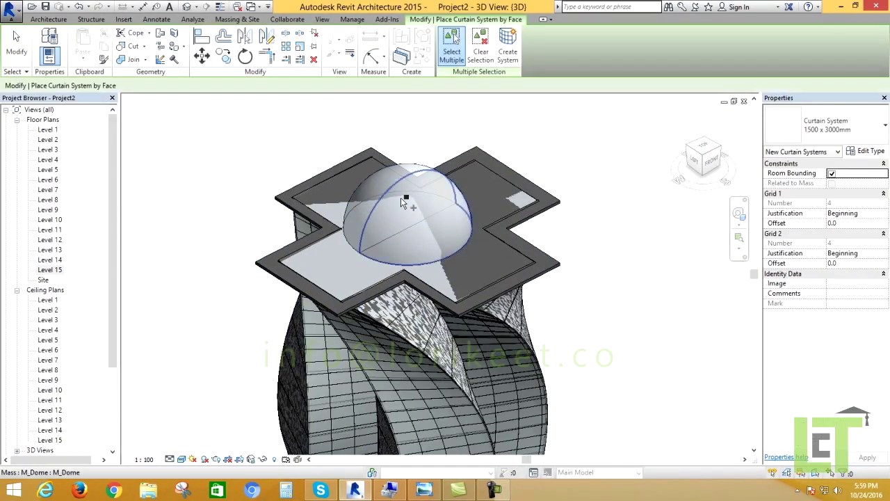
click(383, 181)
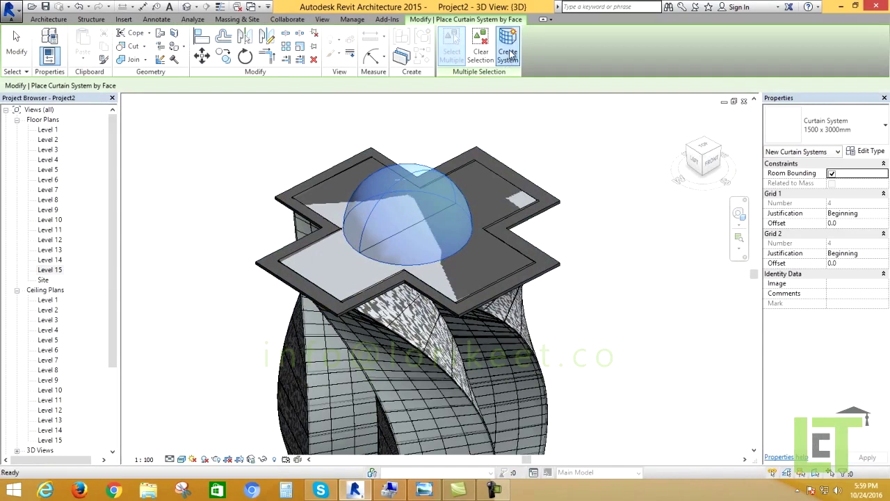
click(507, 51)
Orbit around the glazed tower to view it from the front, right and back.
shift+middle_drag(603, 336, 549, 271)
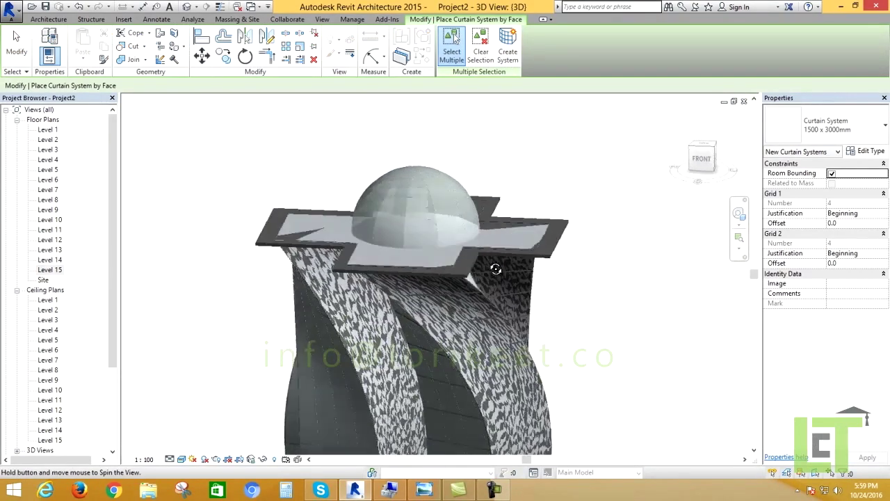
scroll(513, 336, down, 3)
mouse_move(508, 334)
shift+middle_down()
mouse_move(360, 314)
mouse_move(460, 297)
shift+middle_up()
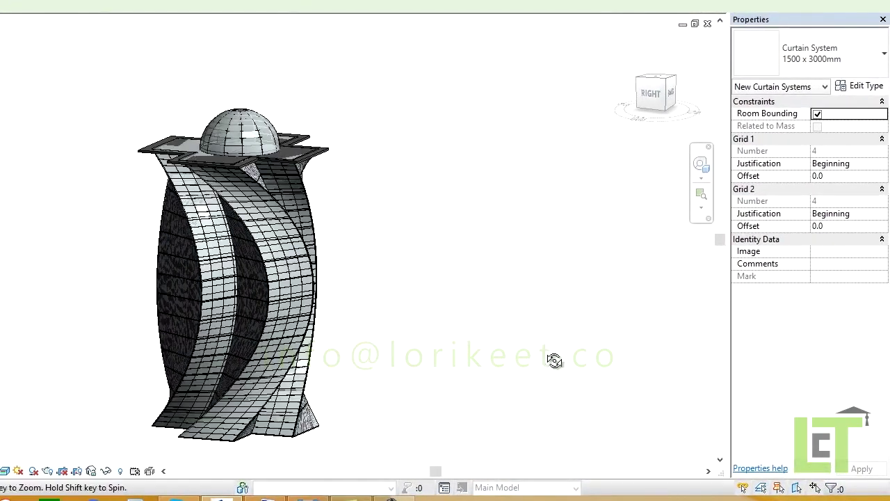
shift+middle_drag(554, 360, 403, 383)
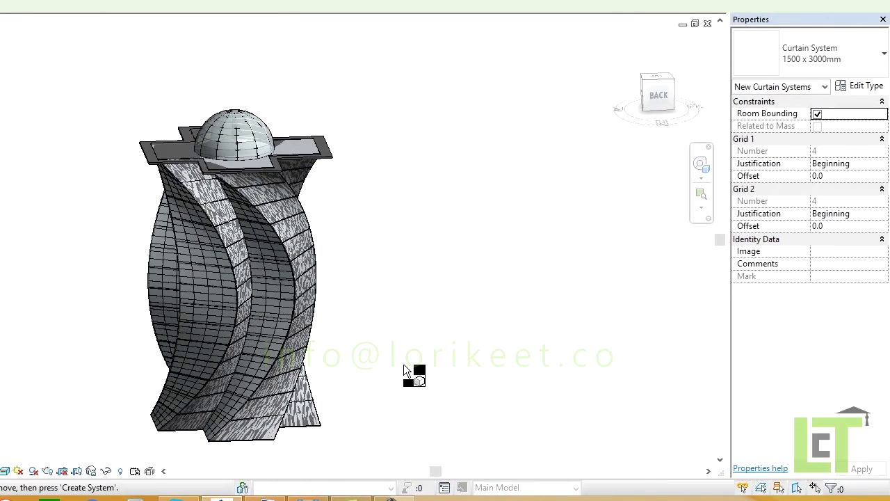